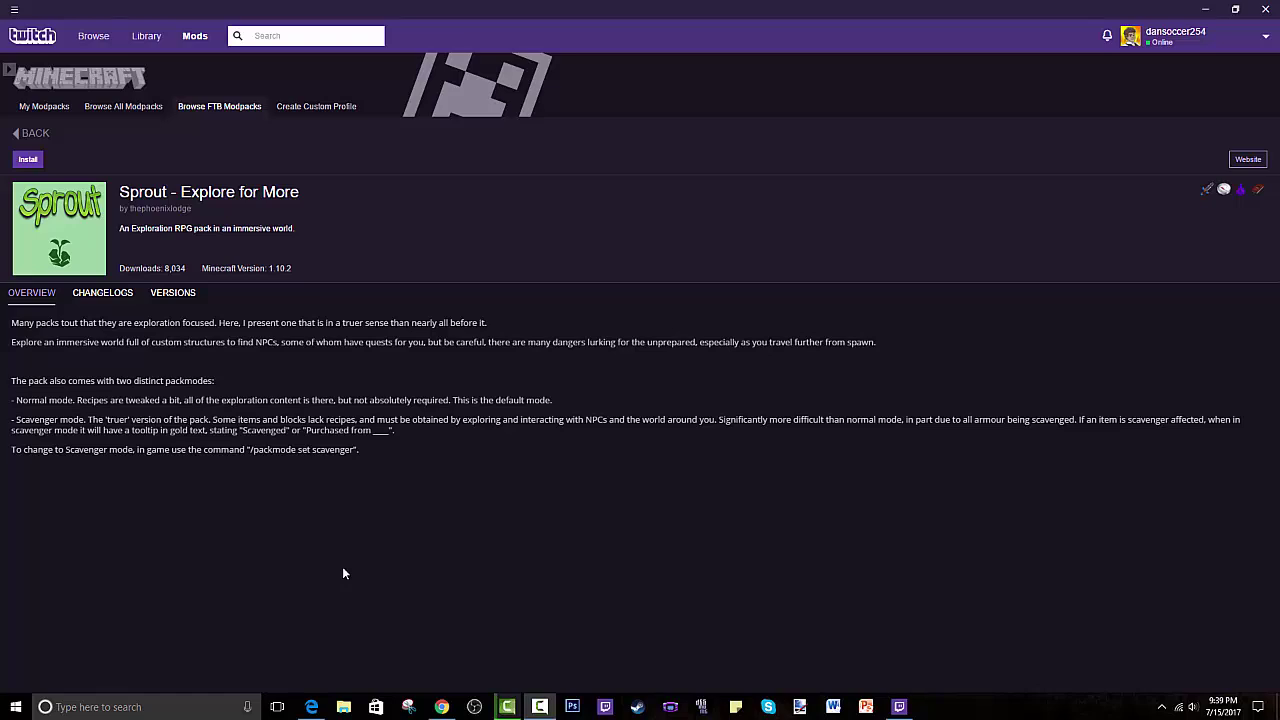
- Go to the Browse games grid, scan viewer counts, and peek at one game's channels
click(93, 36)
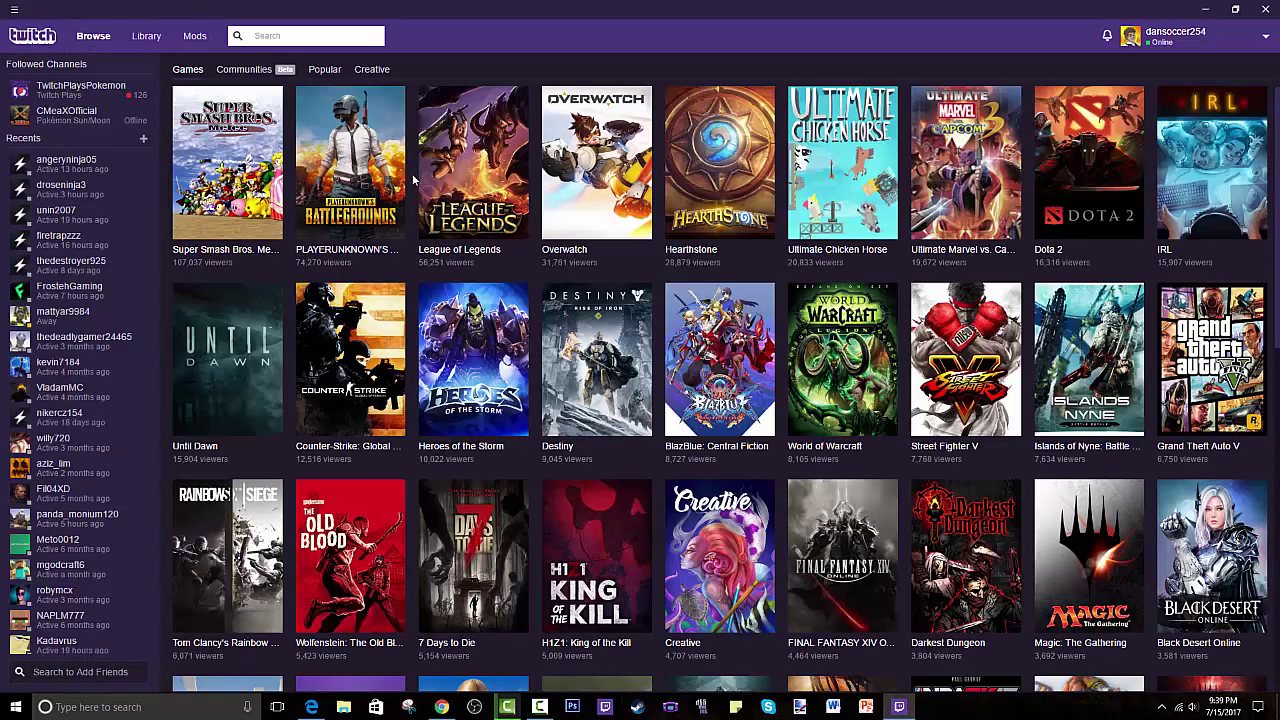
scroll(485, 247, down, 1)
scroll(485, 247, up, 1)
scroll(560, 300, down, 4)
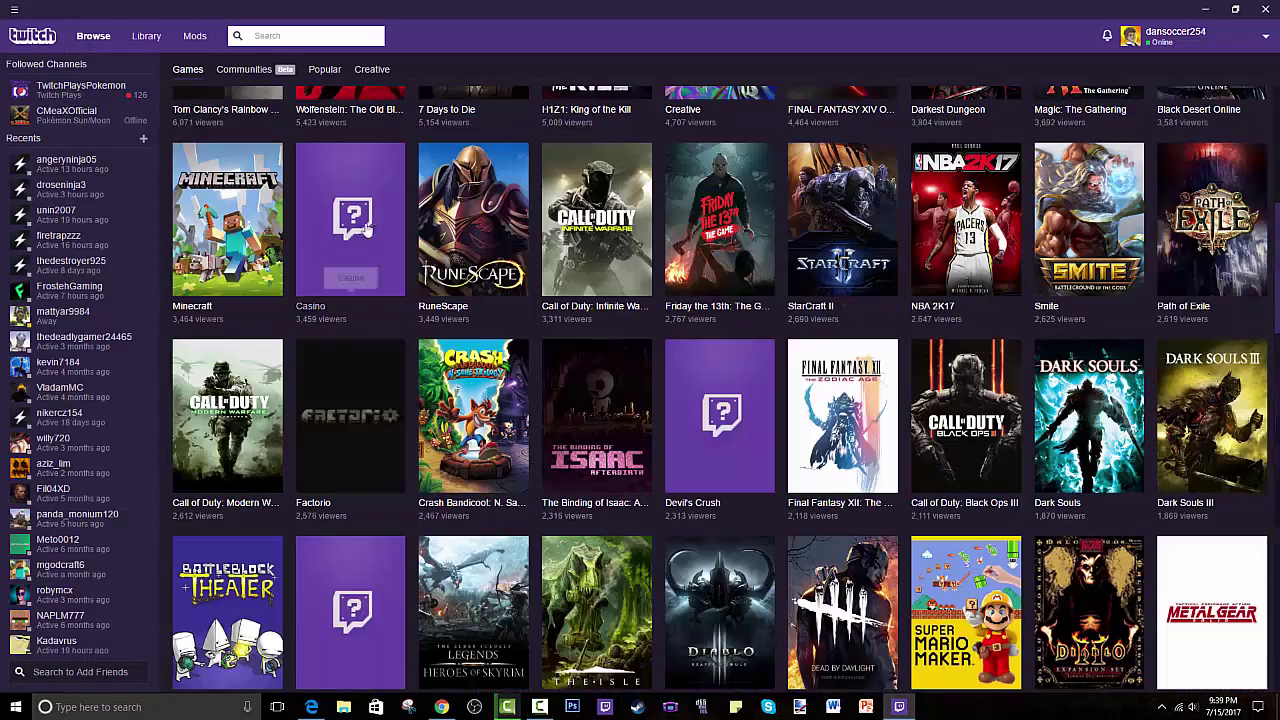
scroll(665, 343, up, 4)
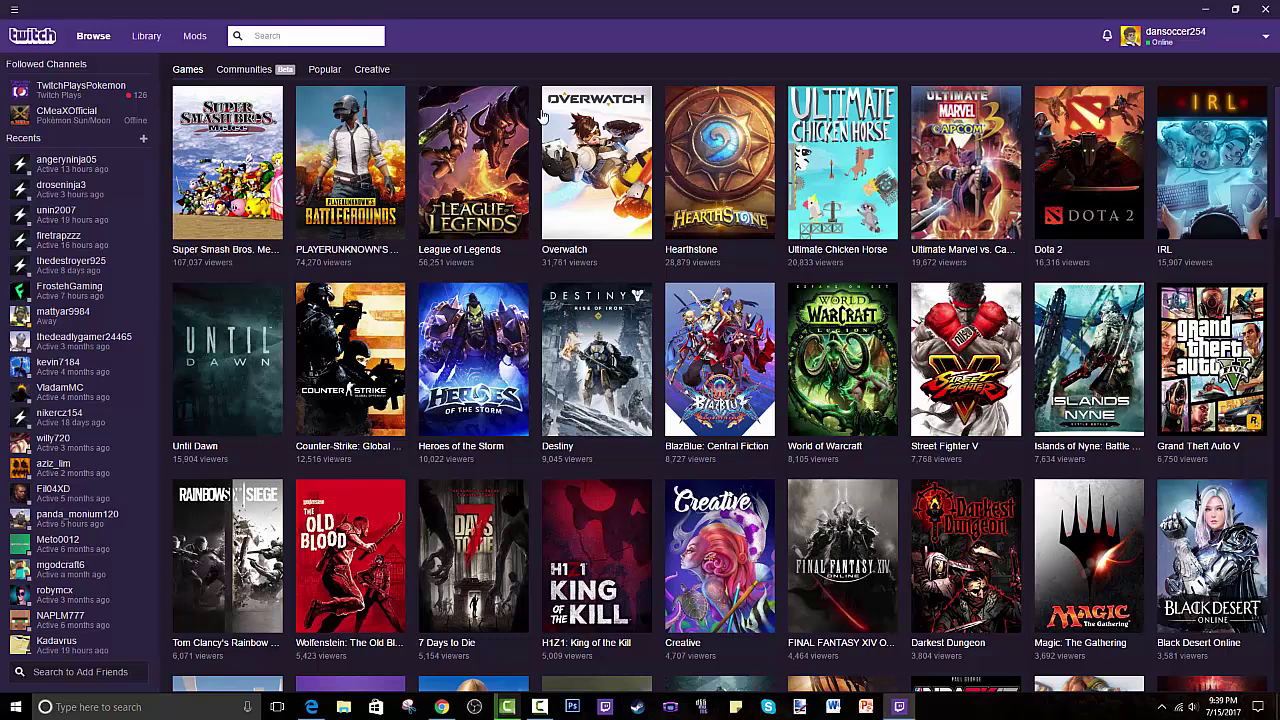
click(242, 154)
click(176, 69)
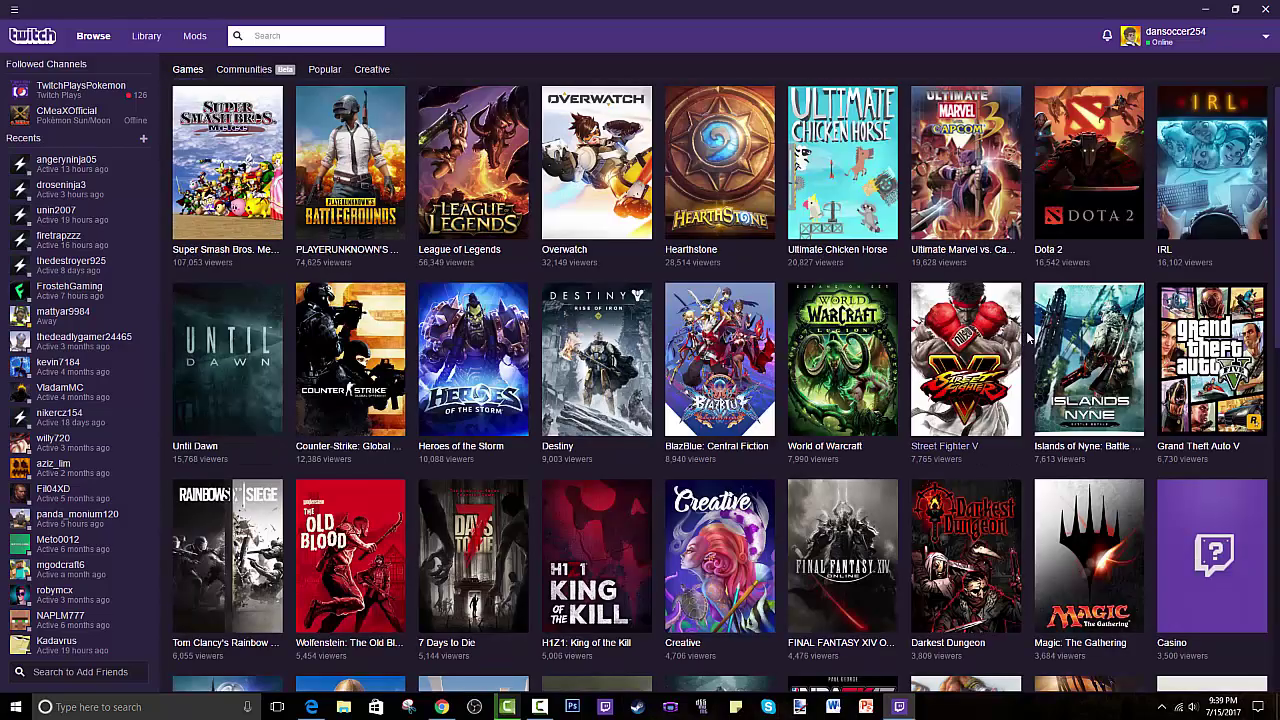
scroll(1092, 390, down, 3)
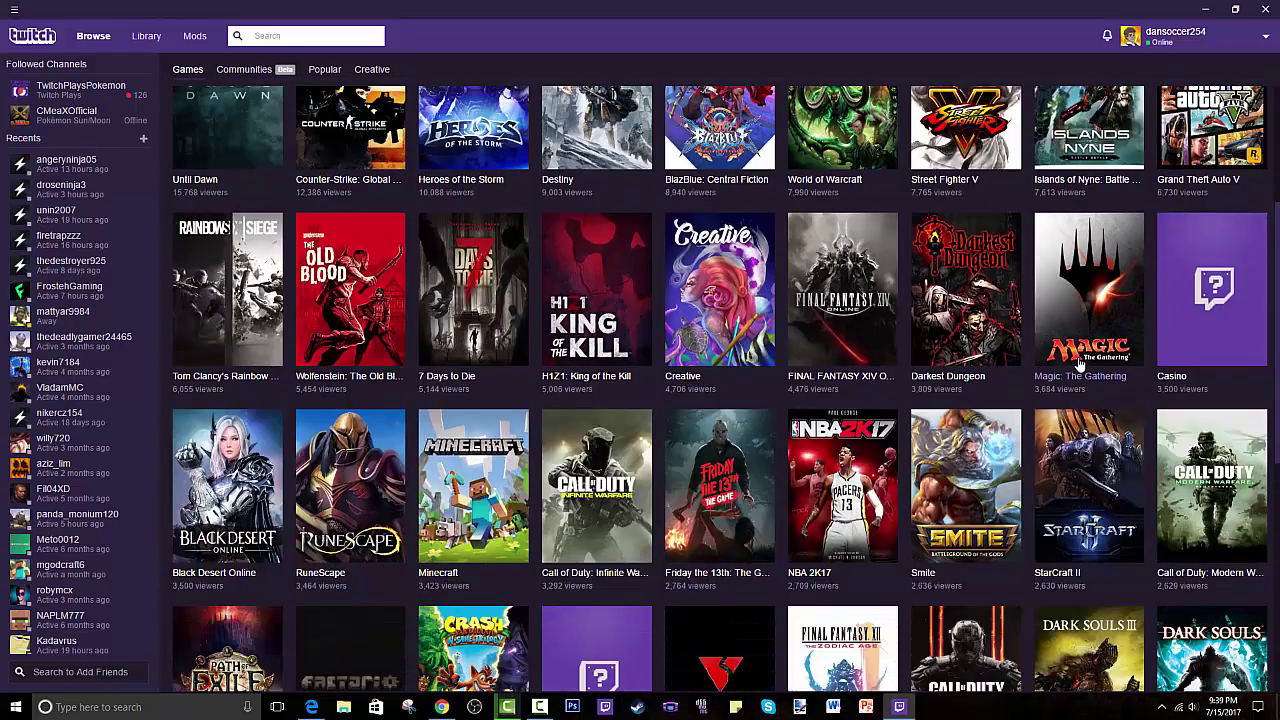
- Look through the Minecraft live channels, then return to the games grid
click(508, 446)
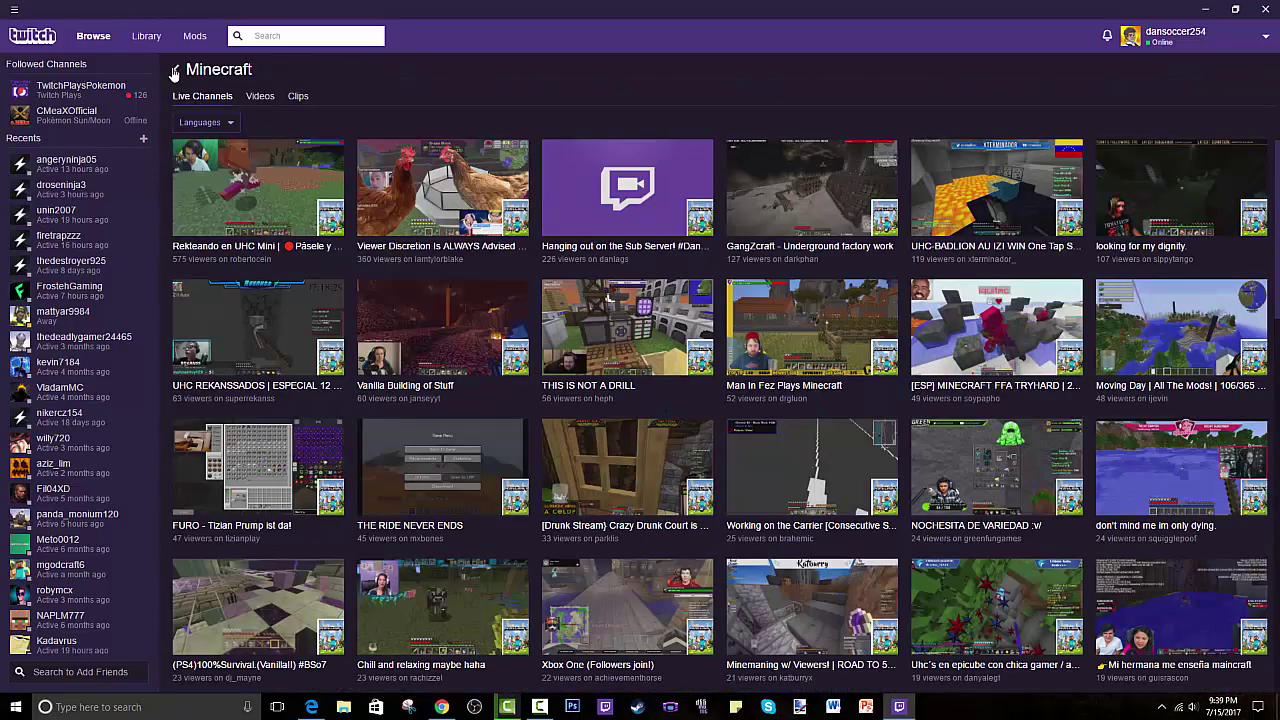
scroll(335, 210, down, 4)
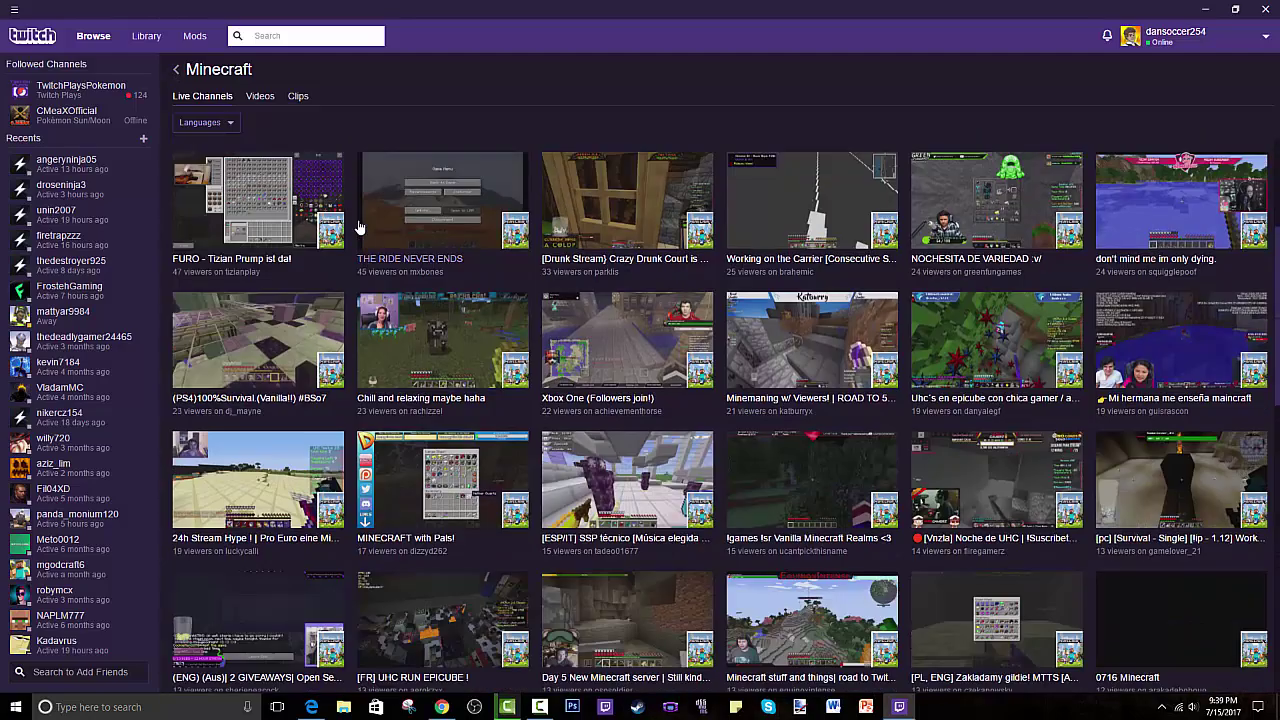
scroll(348, 252, down, 1)
scroll(294, 275, up, 5)
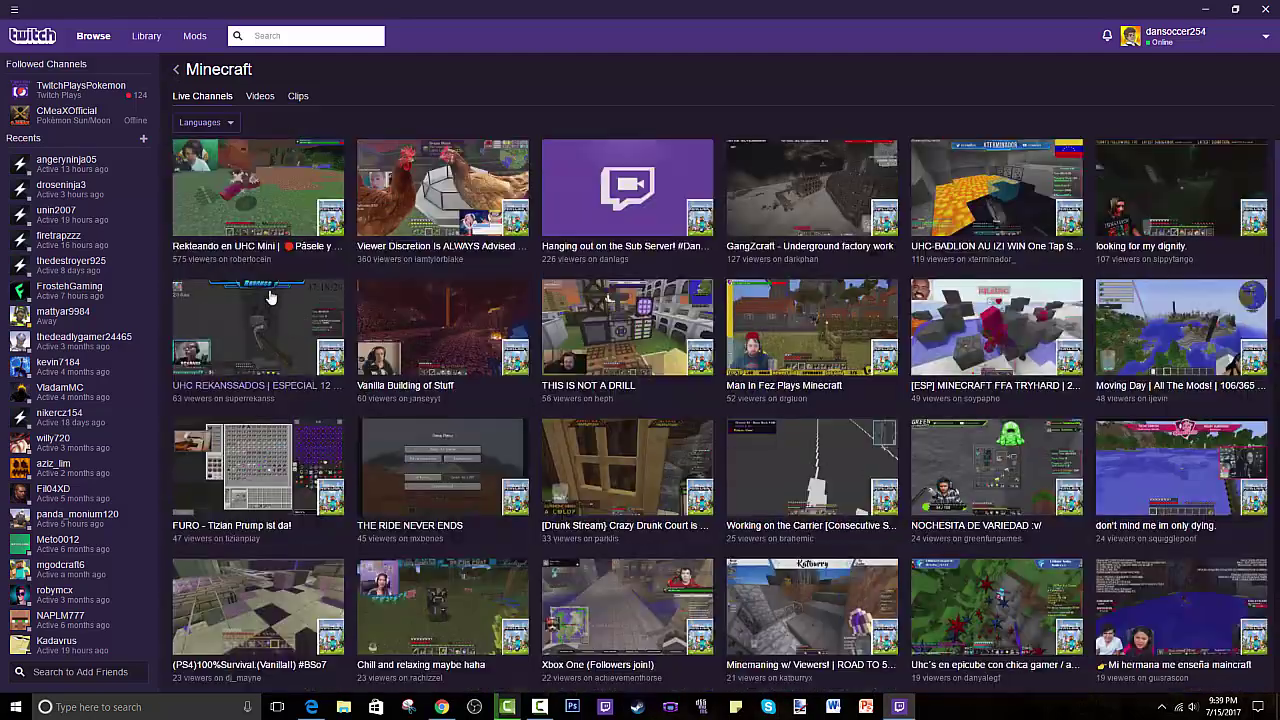
click(175, 67)
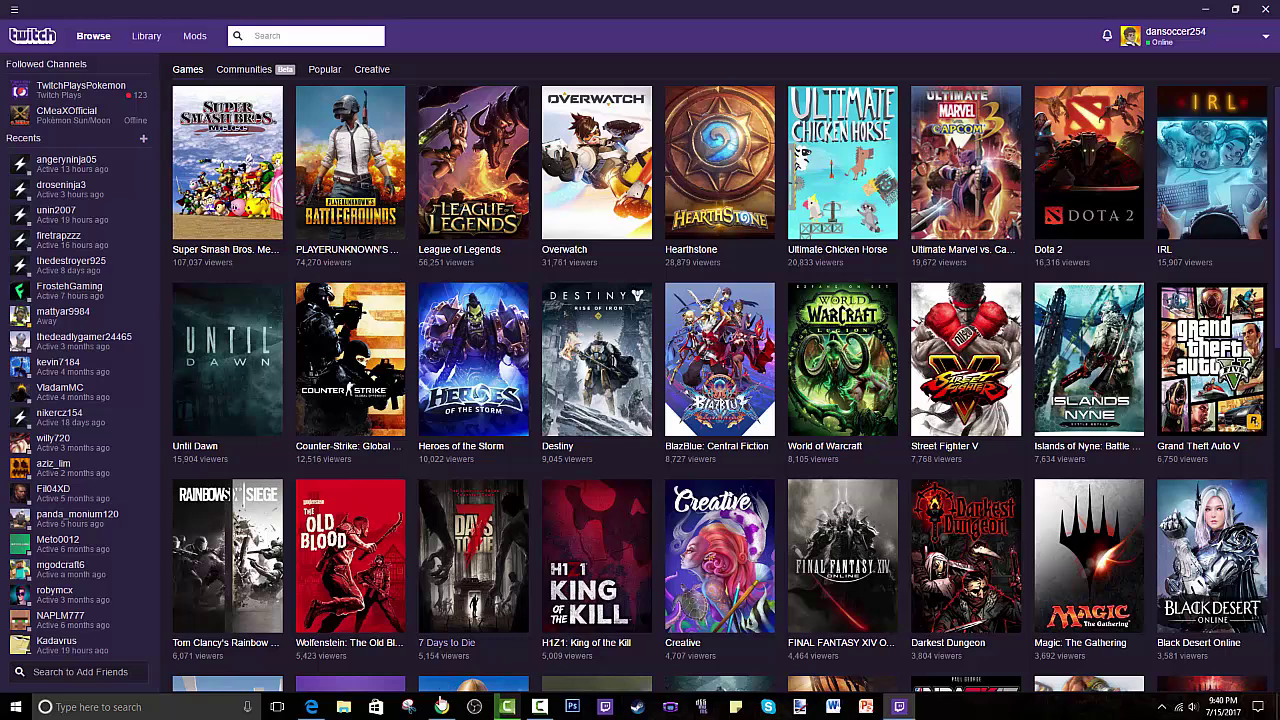
- In Edge, search for 'twitch desktop app' from the start page
click(311, 707)
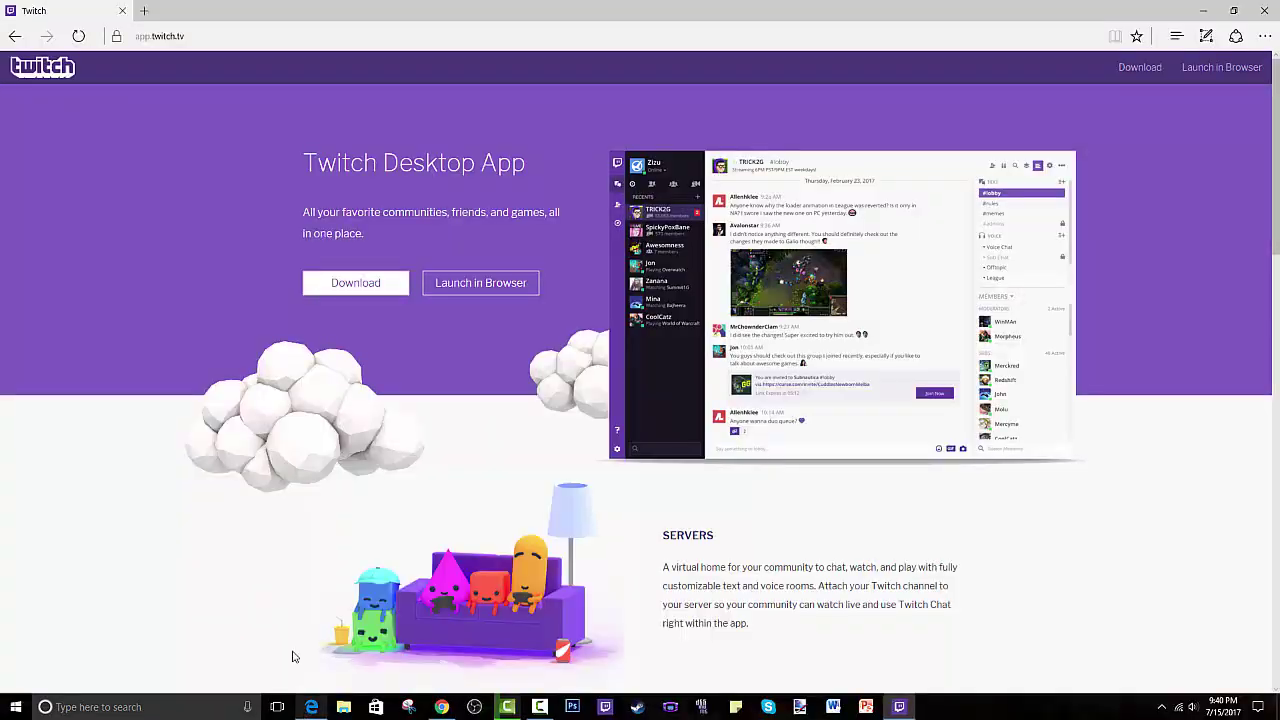
click(15, 36)
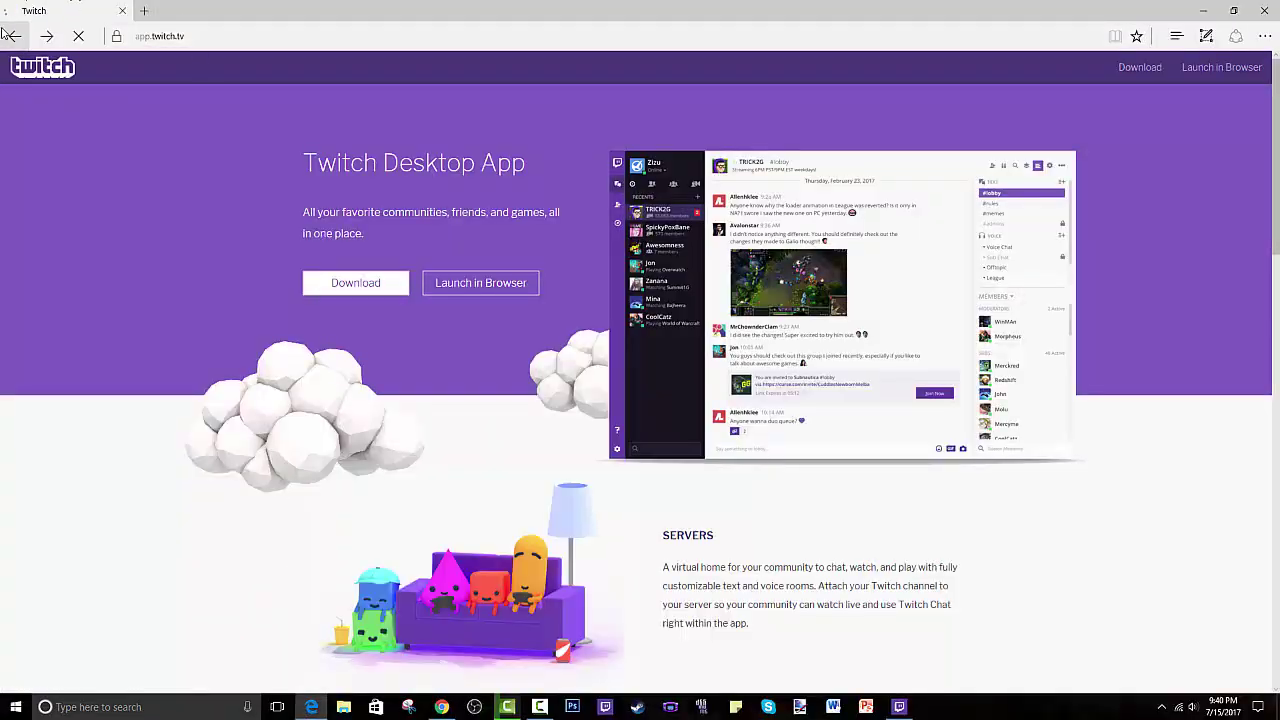
text(twitch desktop app)
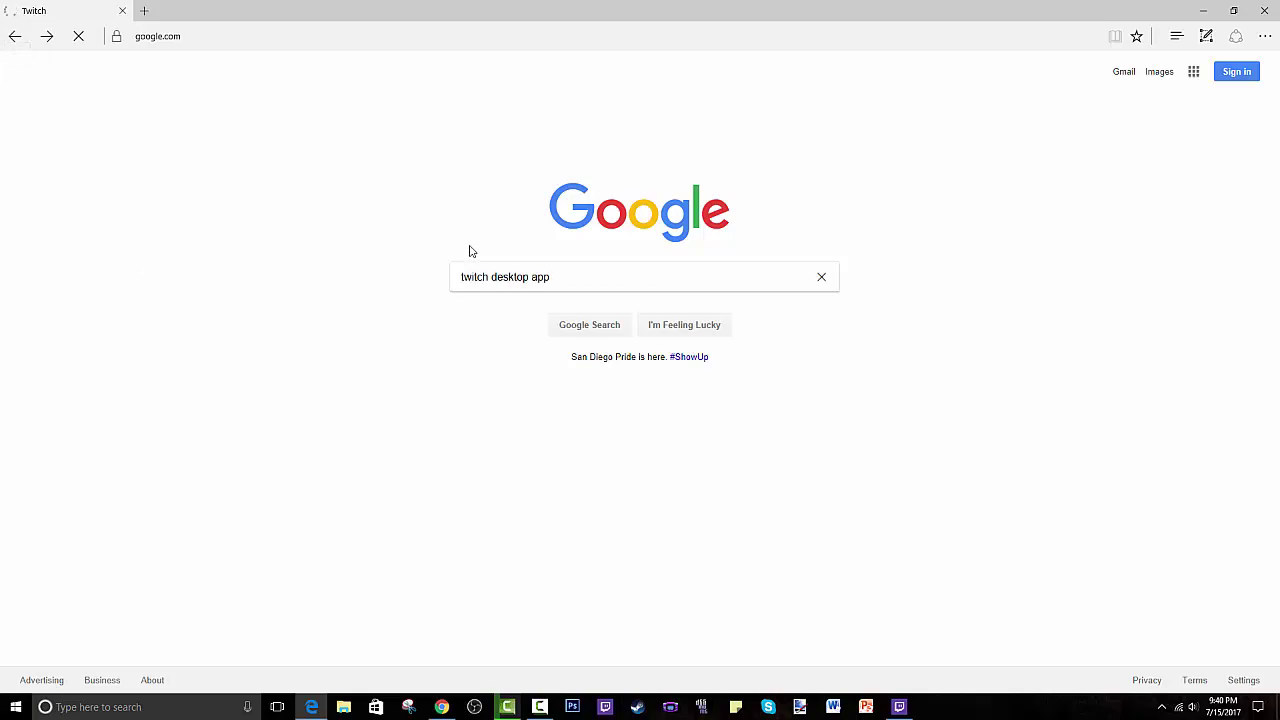
key(Return)
- Go back and rerun the search, correcting 'twitch app' to 'twitch desktop app'
key(alt+Left)
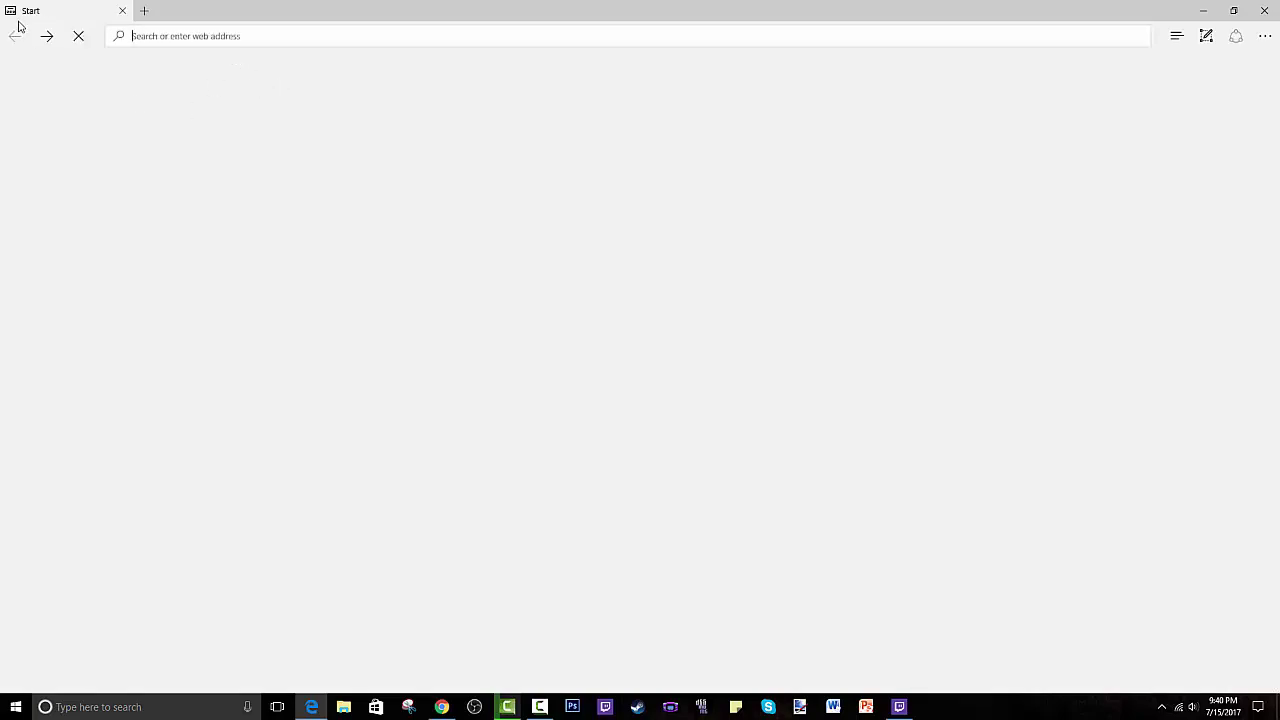
text(twi)
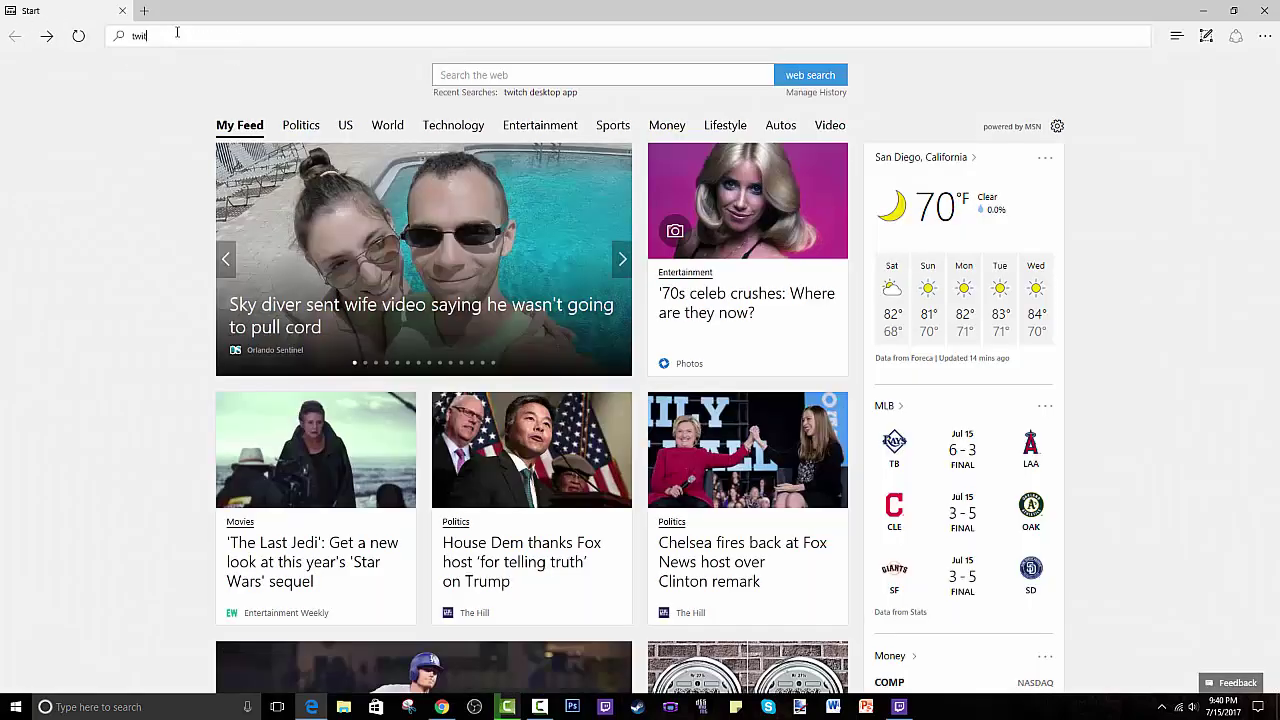
text(tch app)
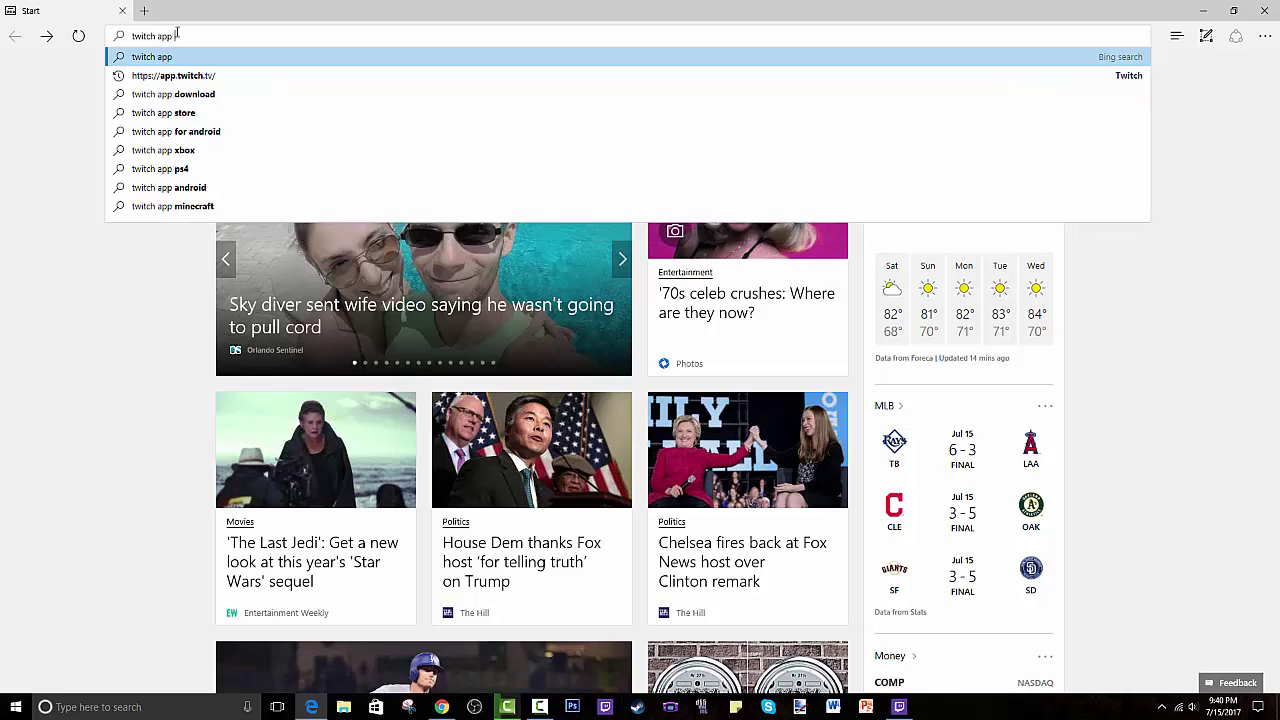
key(BackSpace)
key(BackSpace)
key(BackSpace)
text(desk)
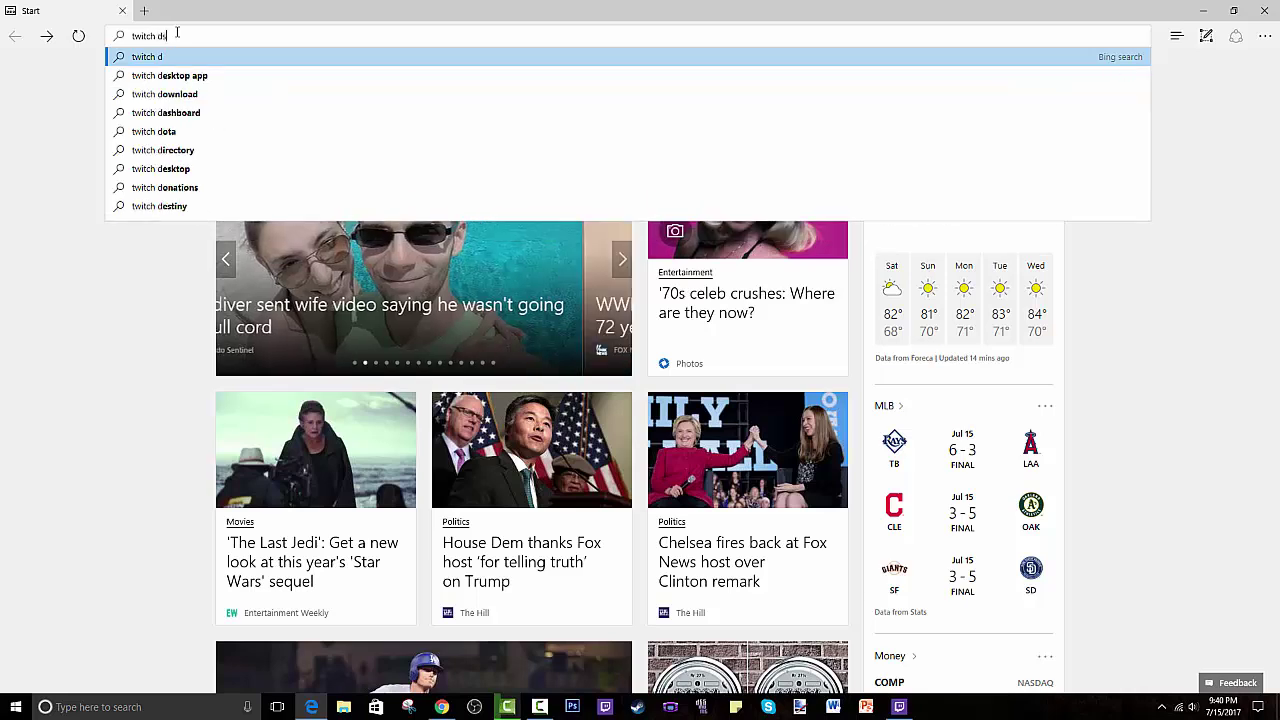
text(top app)
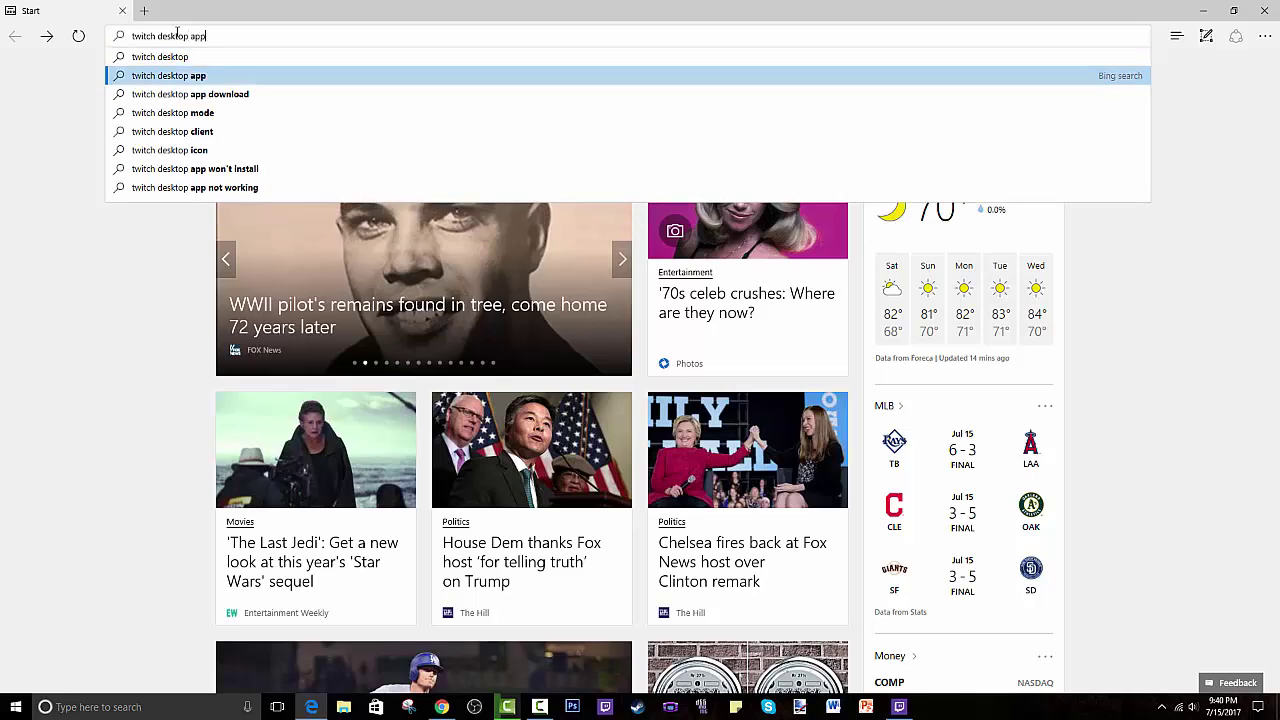
key(Return)
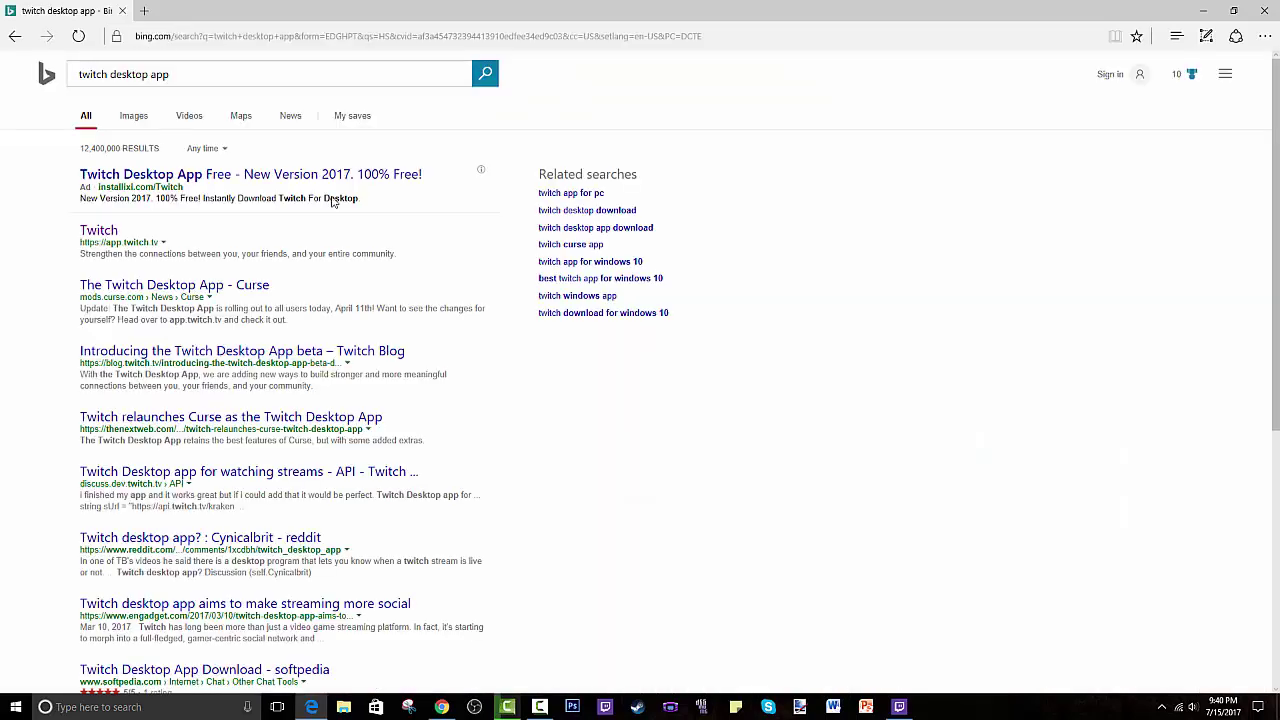
click(98, 236)
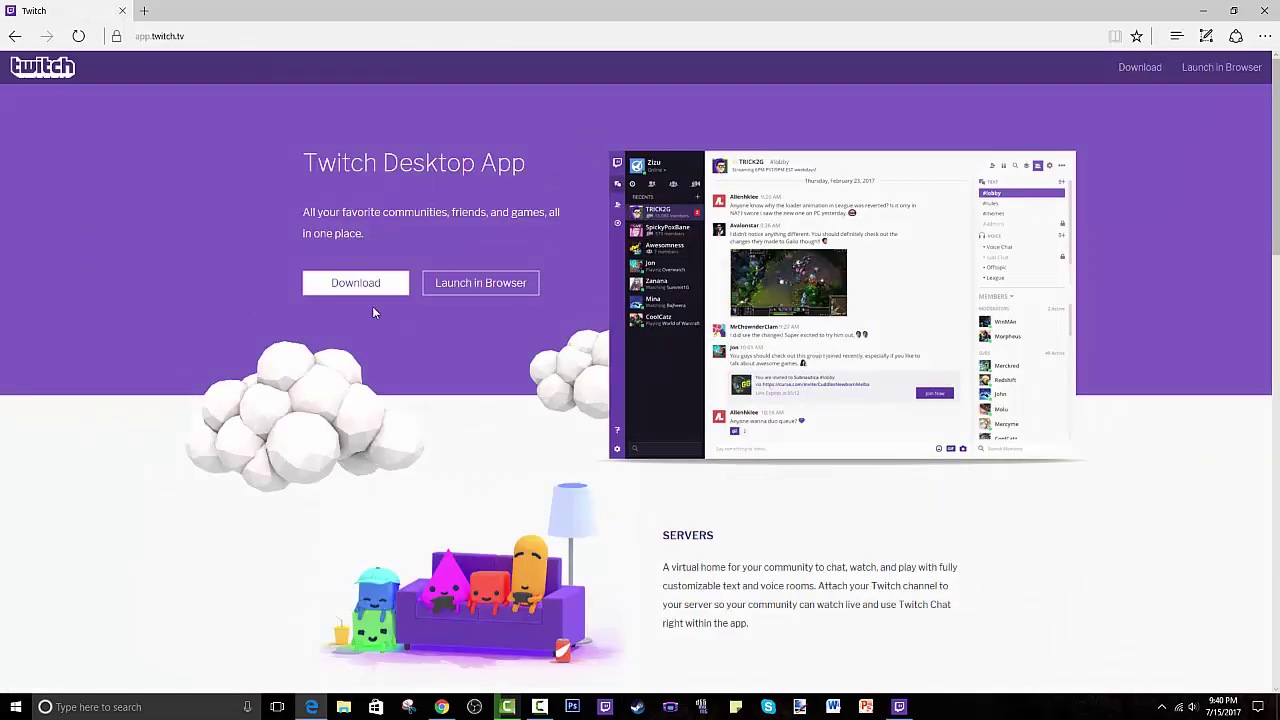
scroll(360, 290, down, 10)
scroll(337, 277, up, 12)
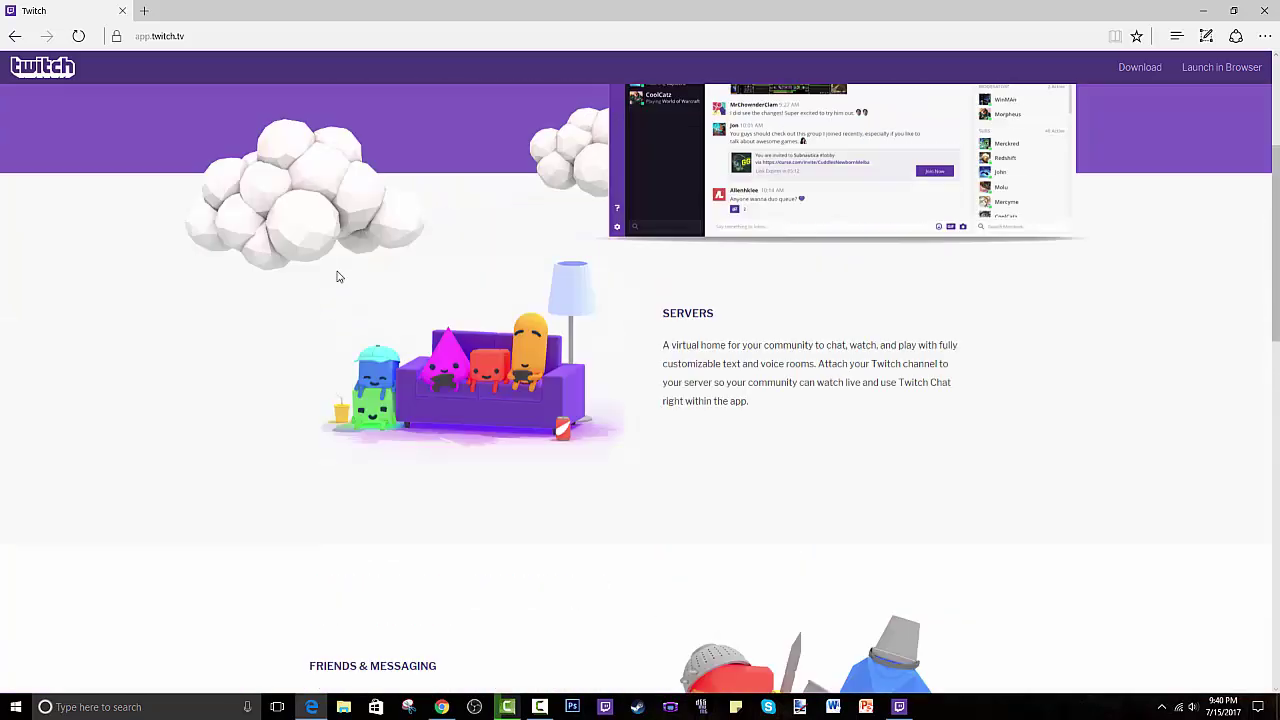
scroll(337, 277, up, 3)
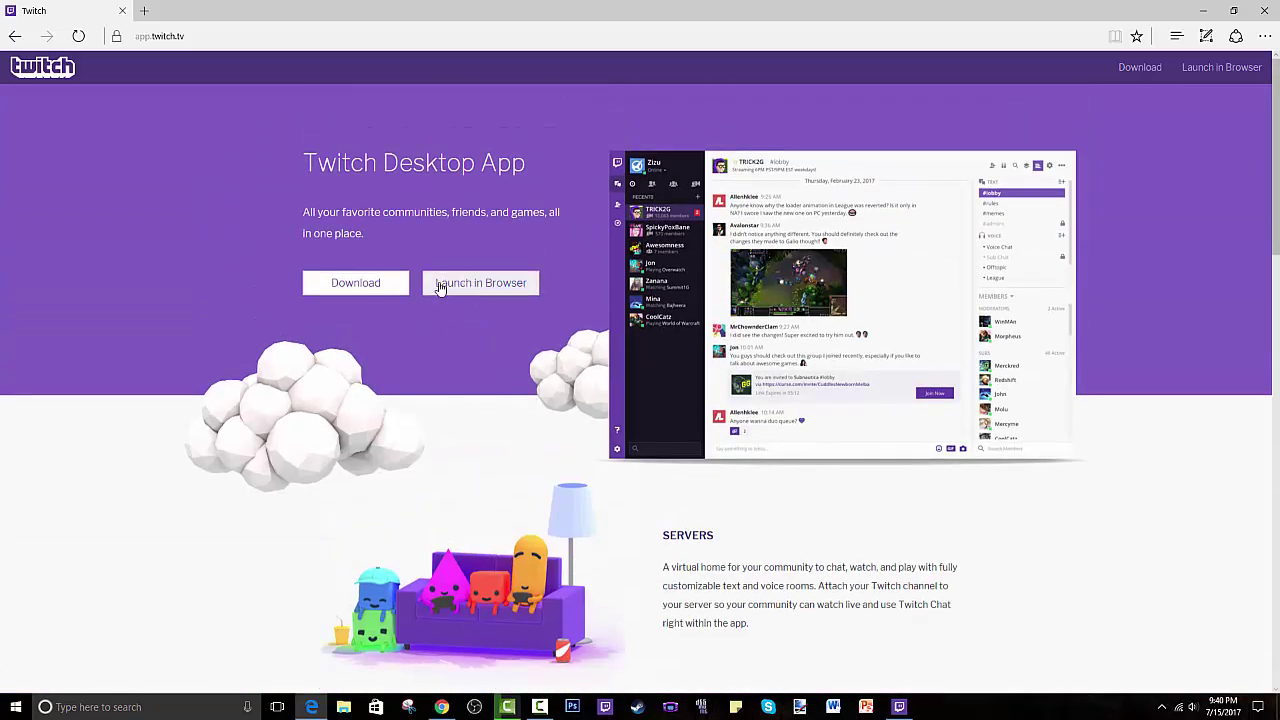
scroll(370, 318, down, 8)
scroll(500, 375, down, 5)
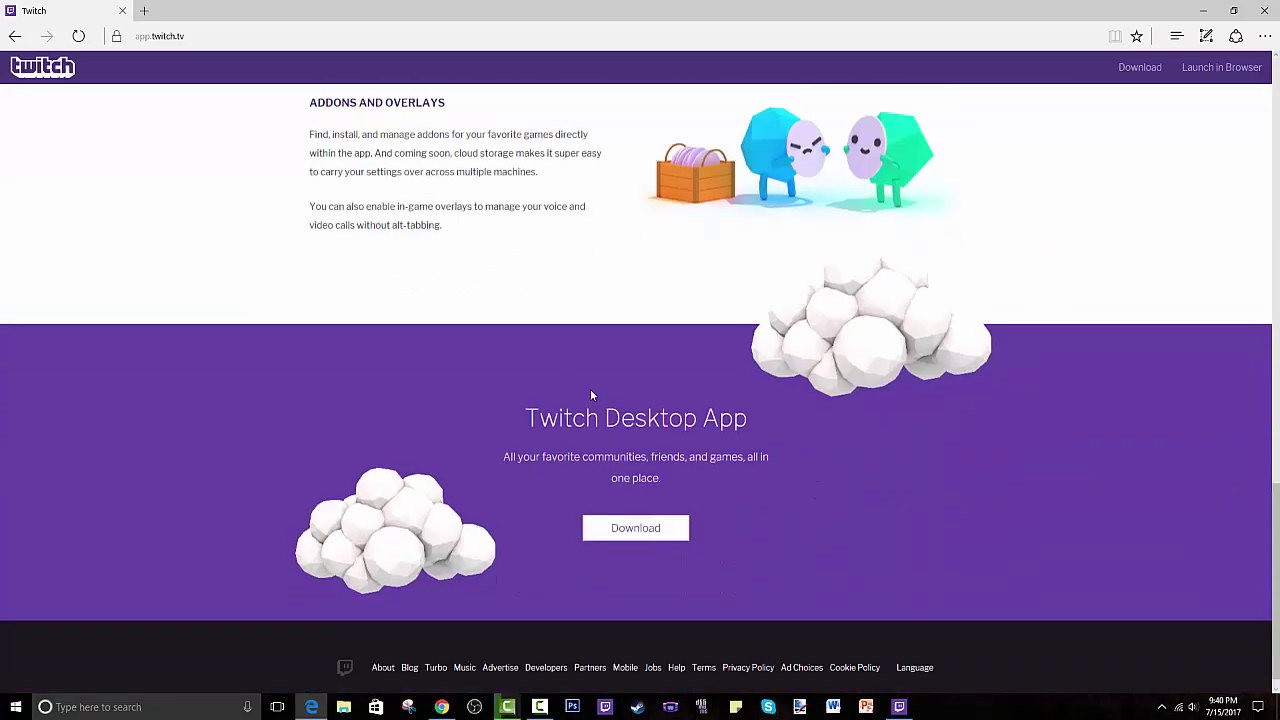
scroll(620, 365, up, 10)
scroll(644, 335, down, 1)
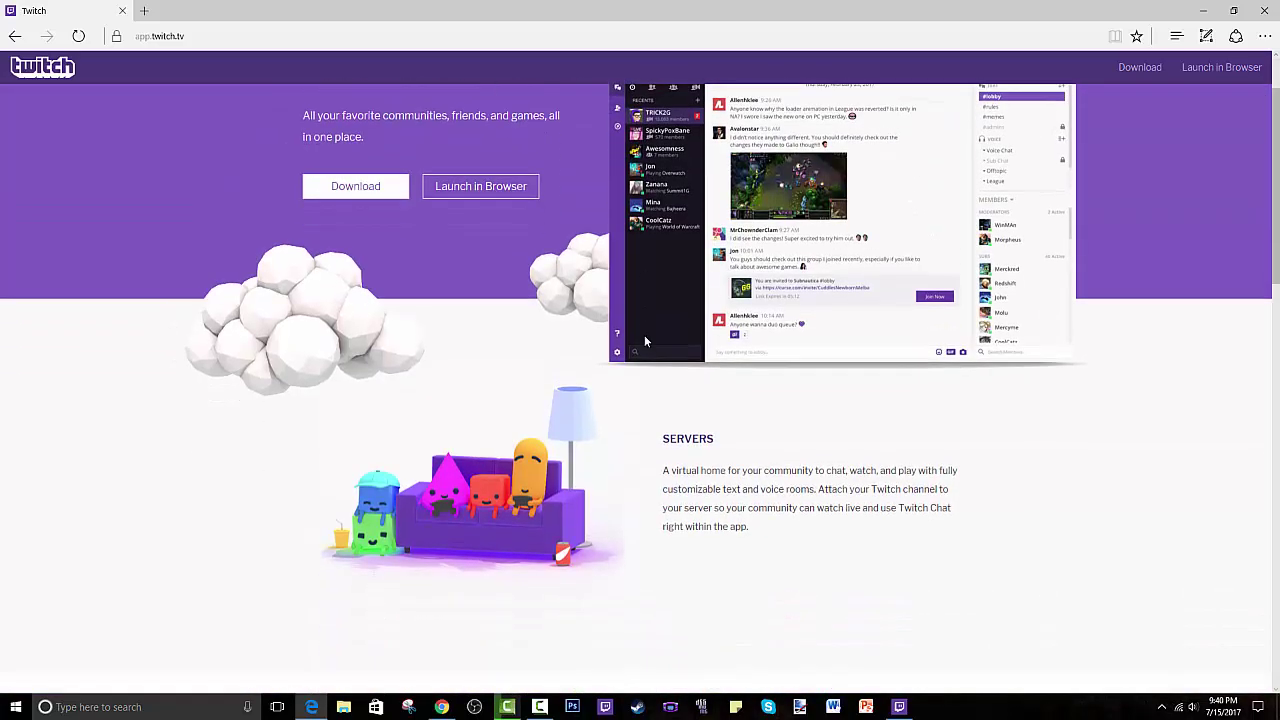
scroll(644, 335, up, 1)
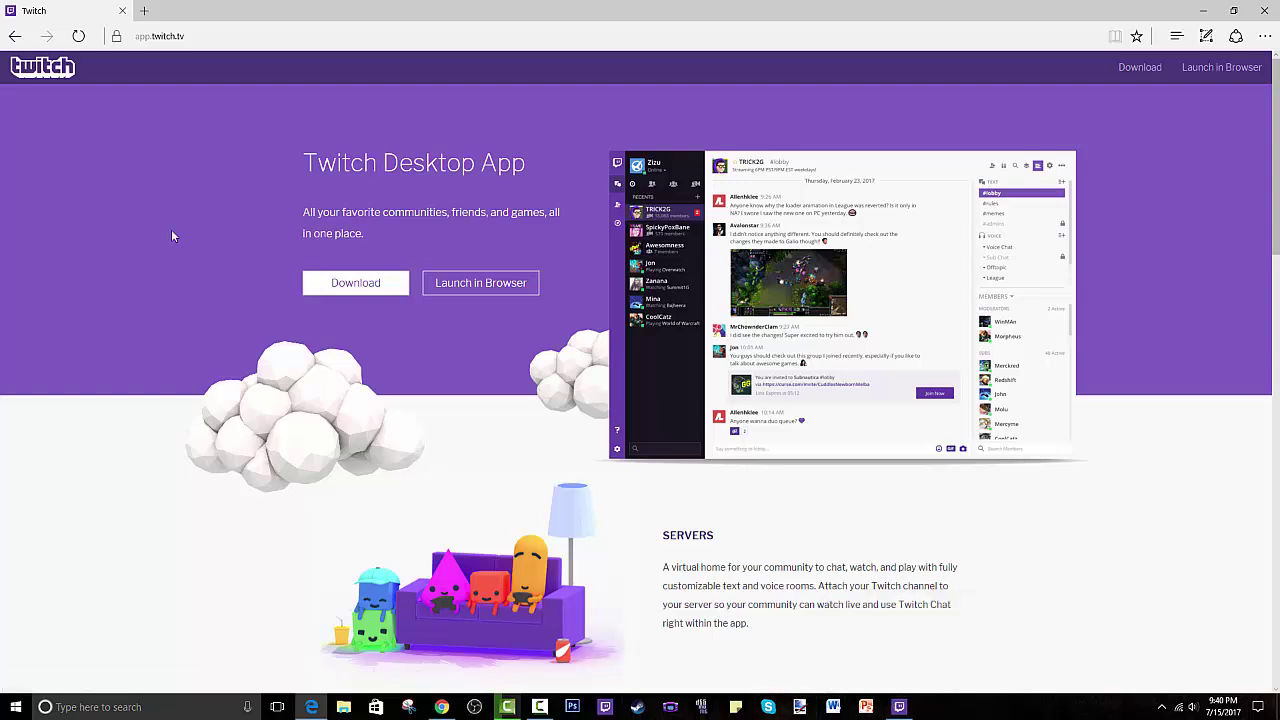
- Bring Twitch to the front, check the account dropdown and Recents, then open the library
click(899, 707)
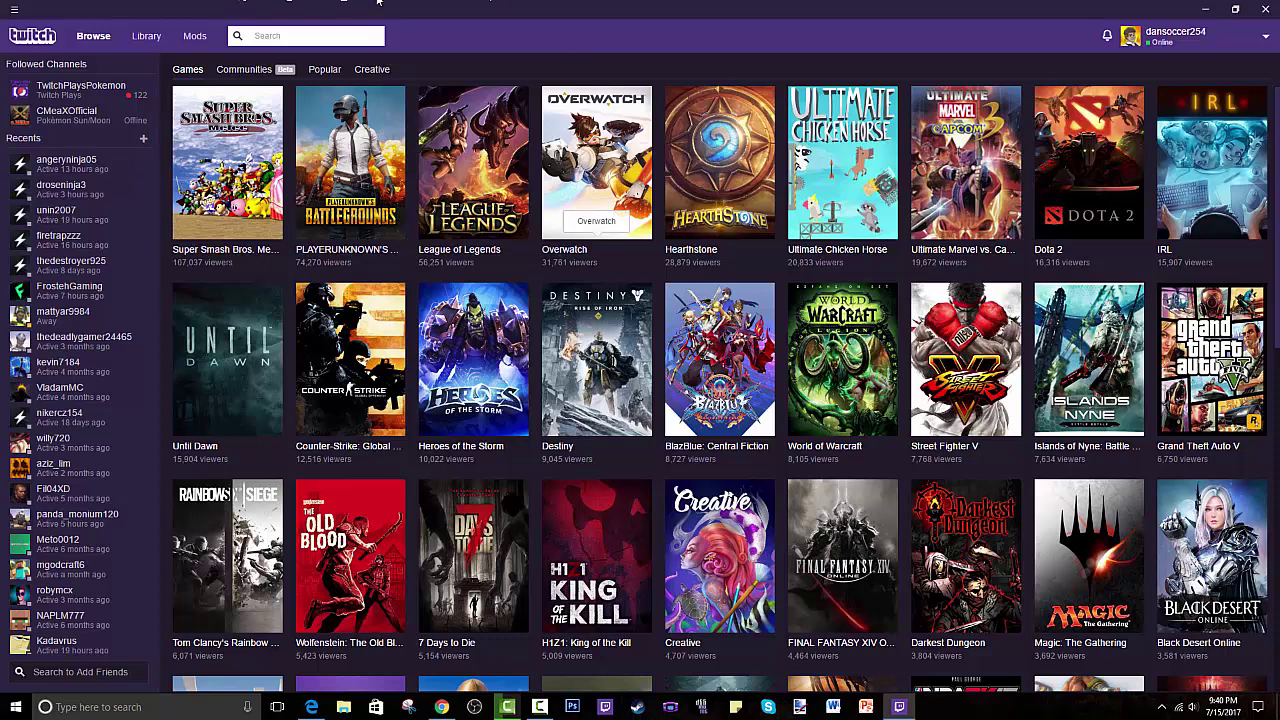
click(1175, 38)
click(1011, 45)
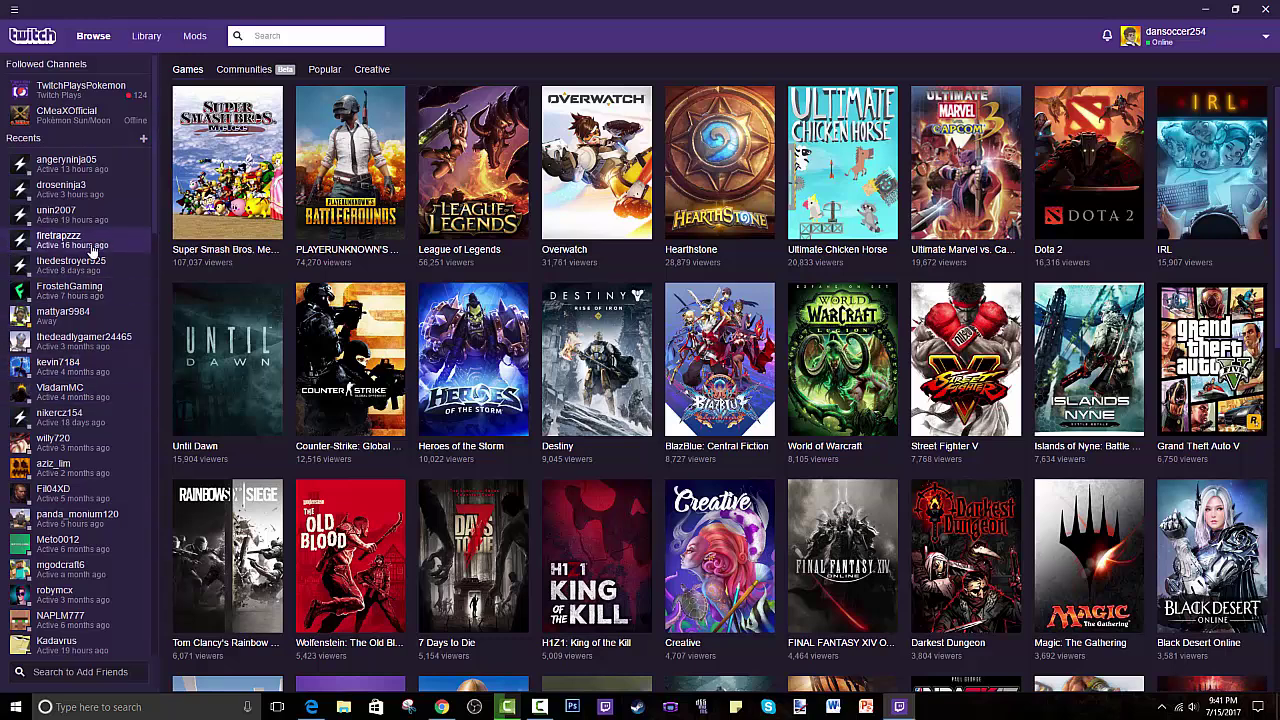
scroll(137, 274, down, 5)
scroll(139, 272, up, 5)
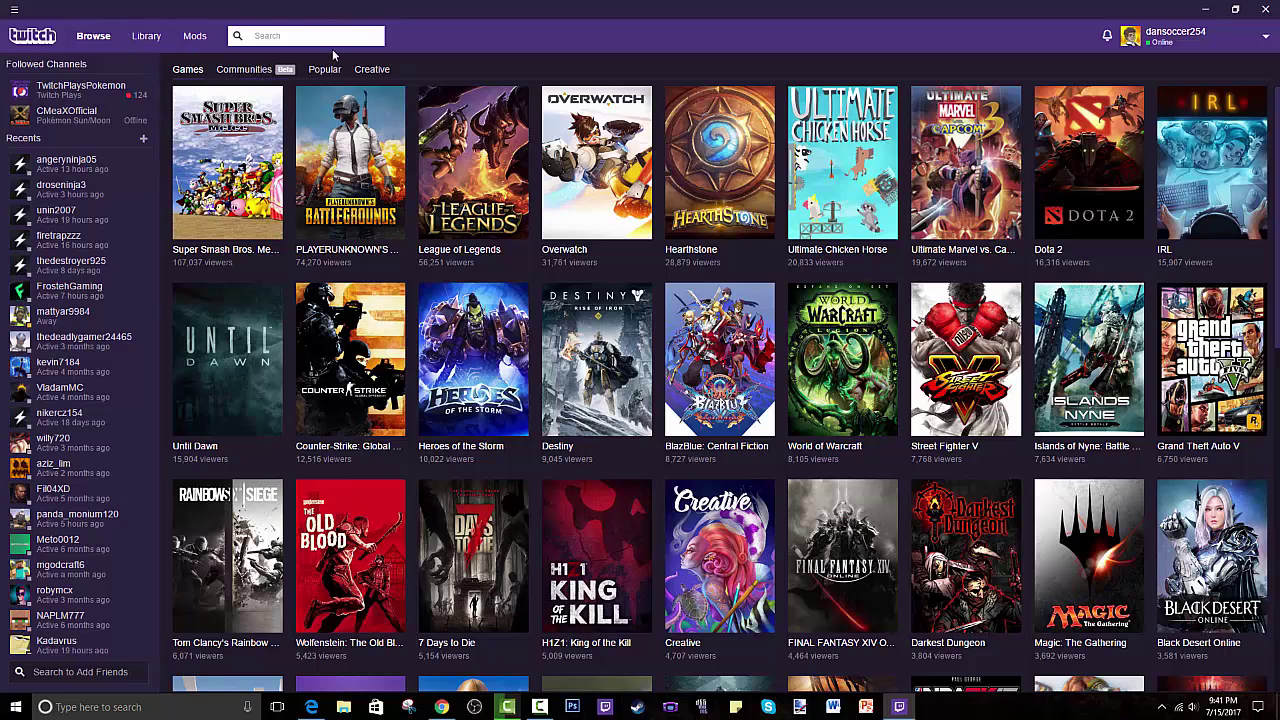
click(146, 36)
- Open Minecraft's My Modpacks page under Mods, then open the account menu
click(189, 38)
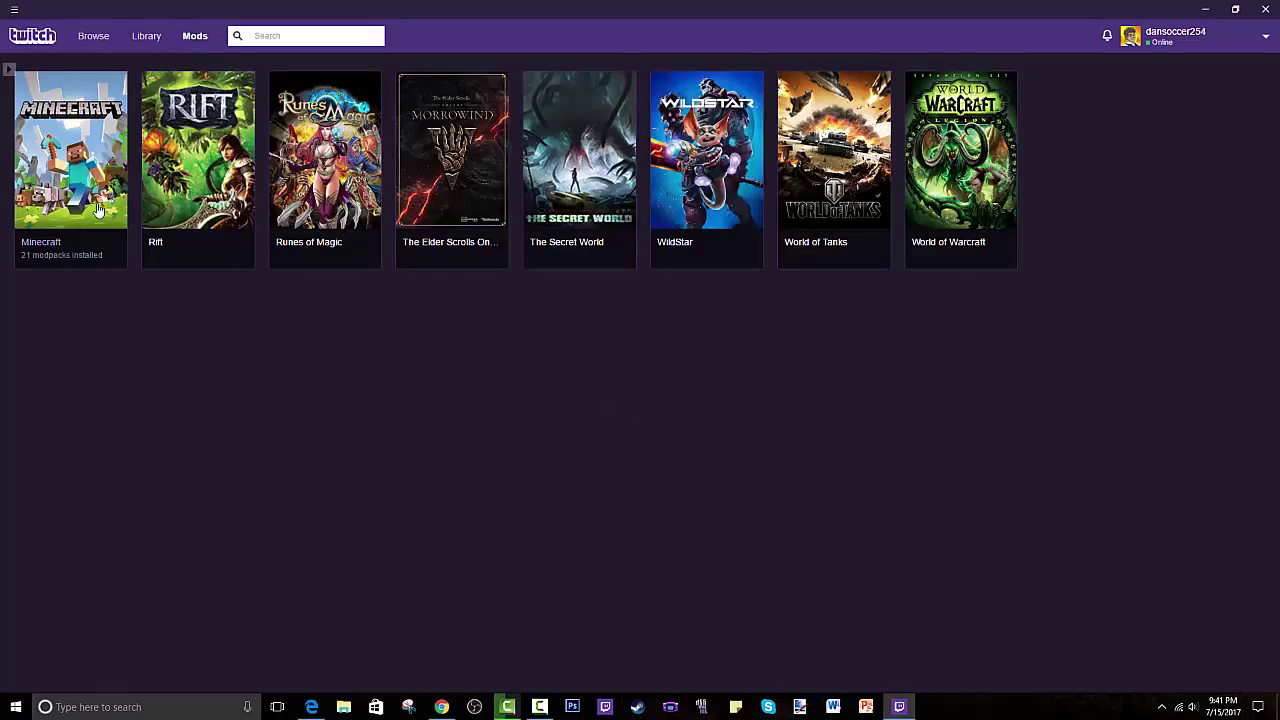
click(80, 148)
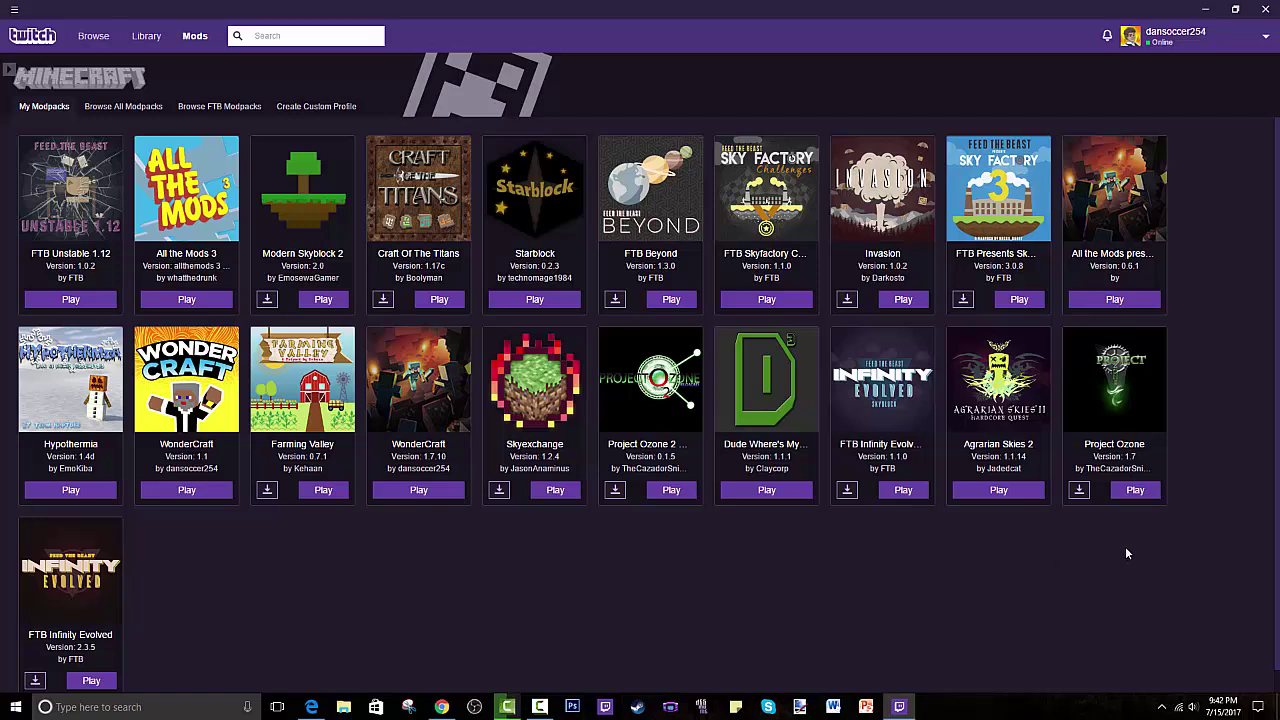
click(1222, 50)
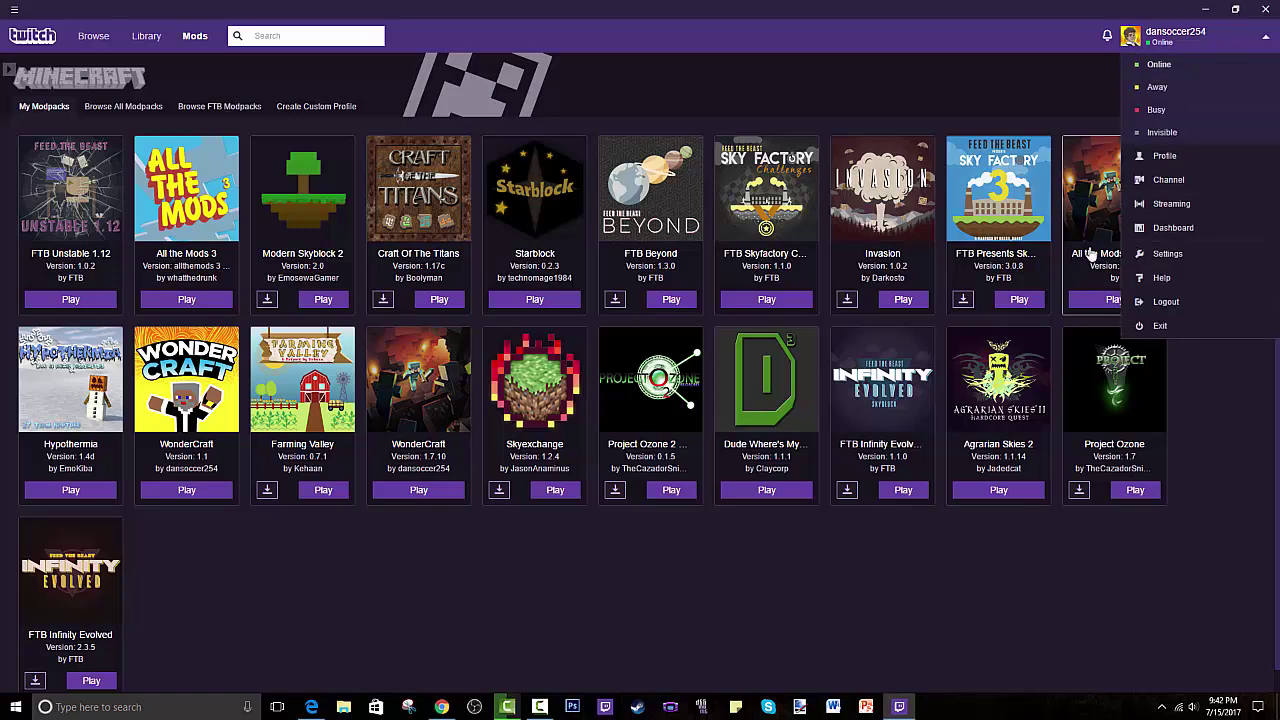
click(1175, 259)
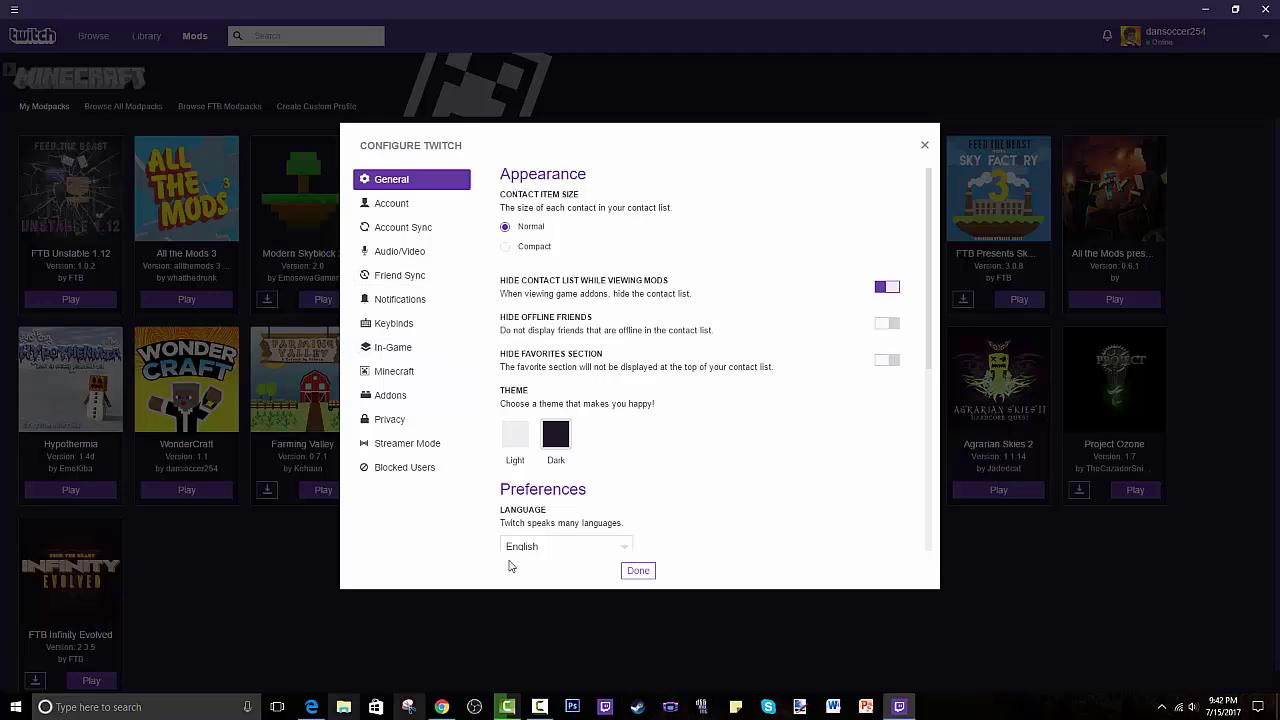
click(636, 571)
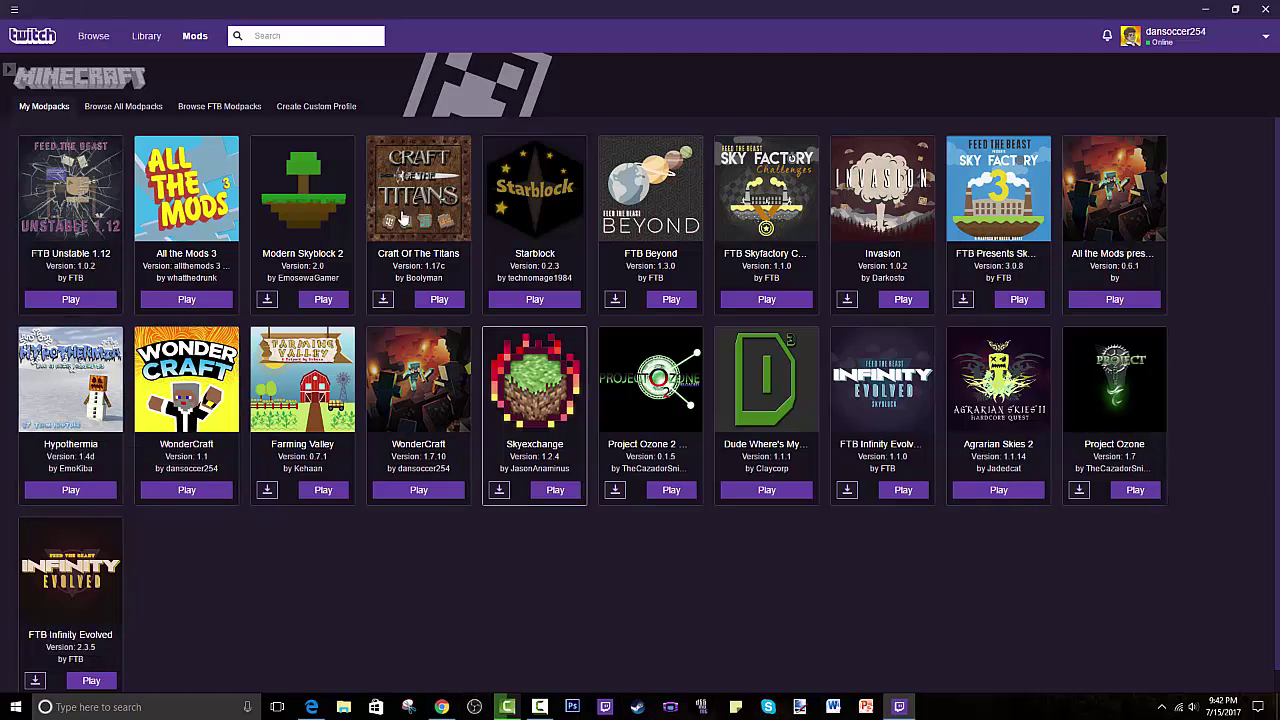
- Open Browse All Modpacks for Minecraft and scroll through the Featured list
click(141, 108)
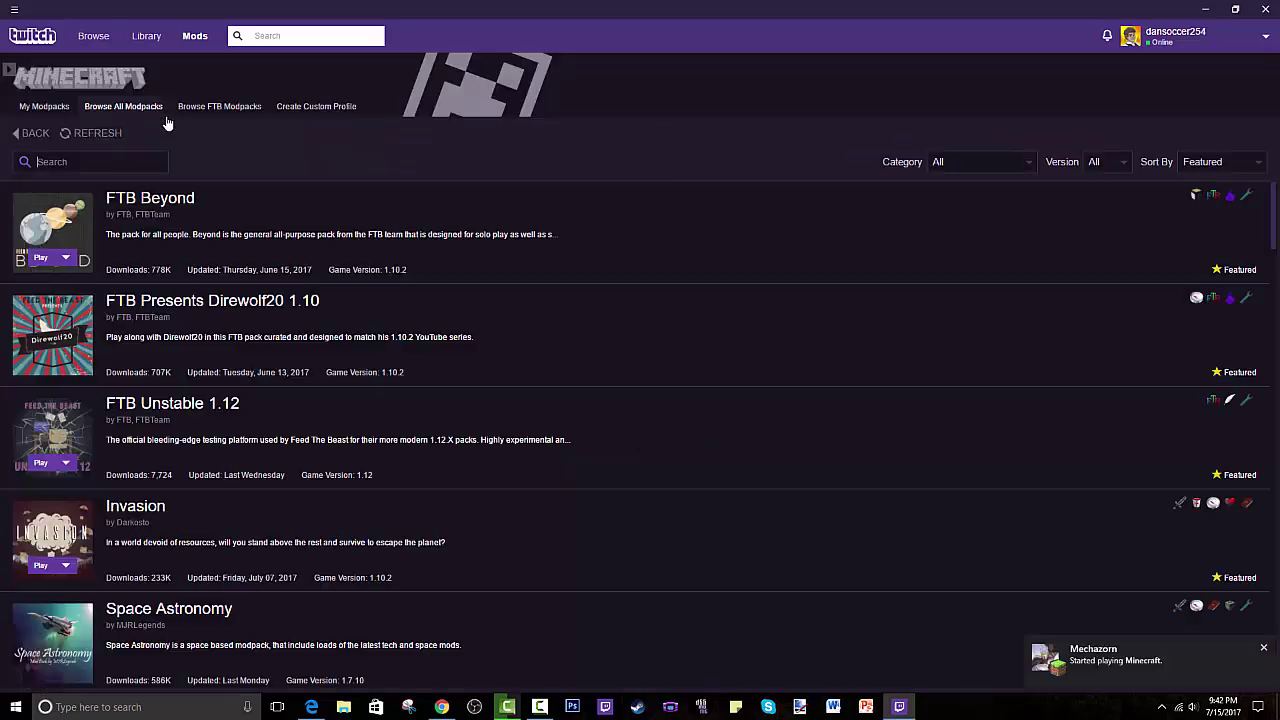
scroll(229, 274, down, 10)
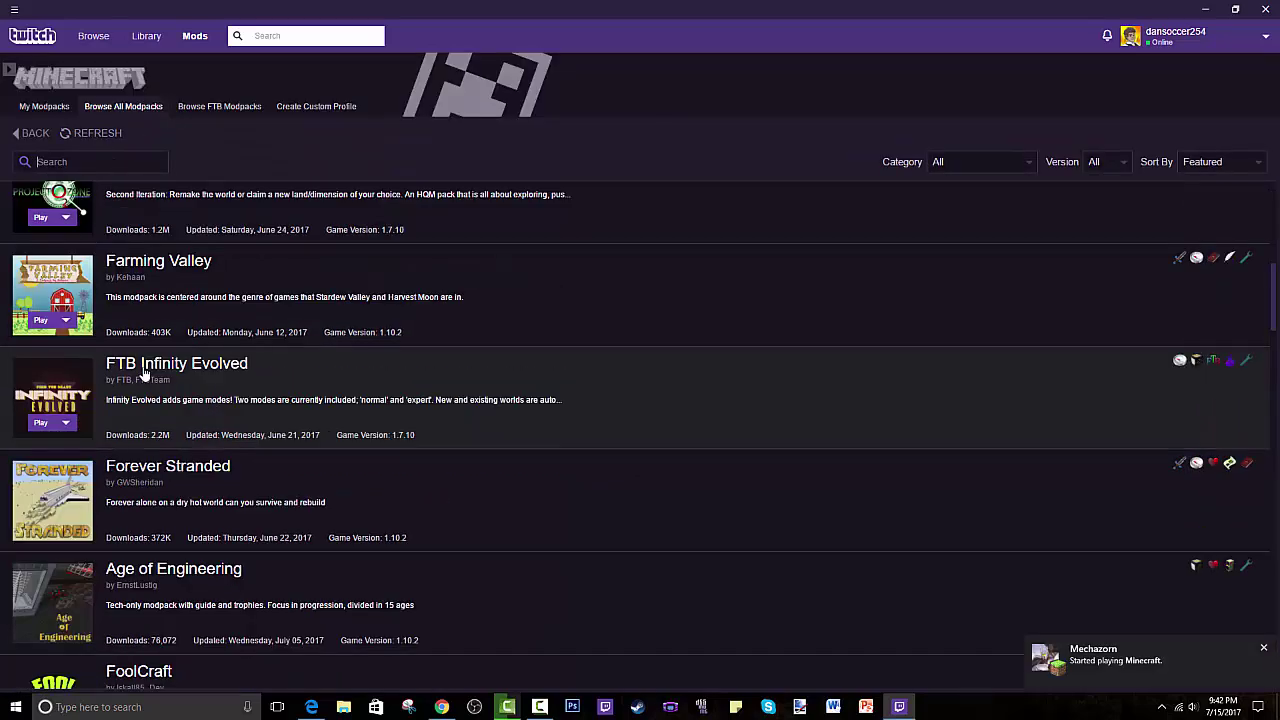
scroll(143, 396, down, 15)
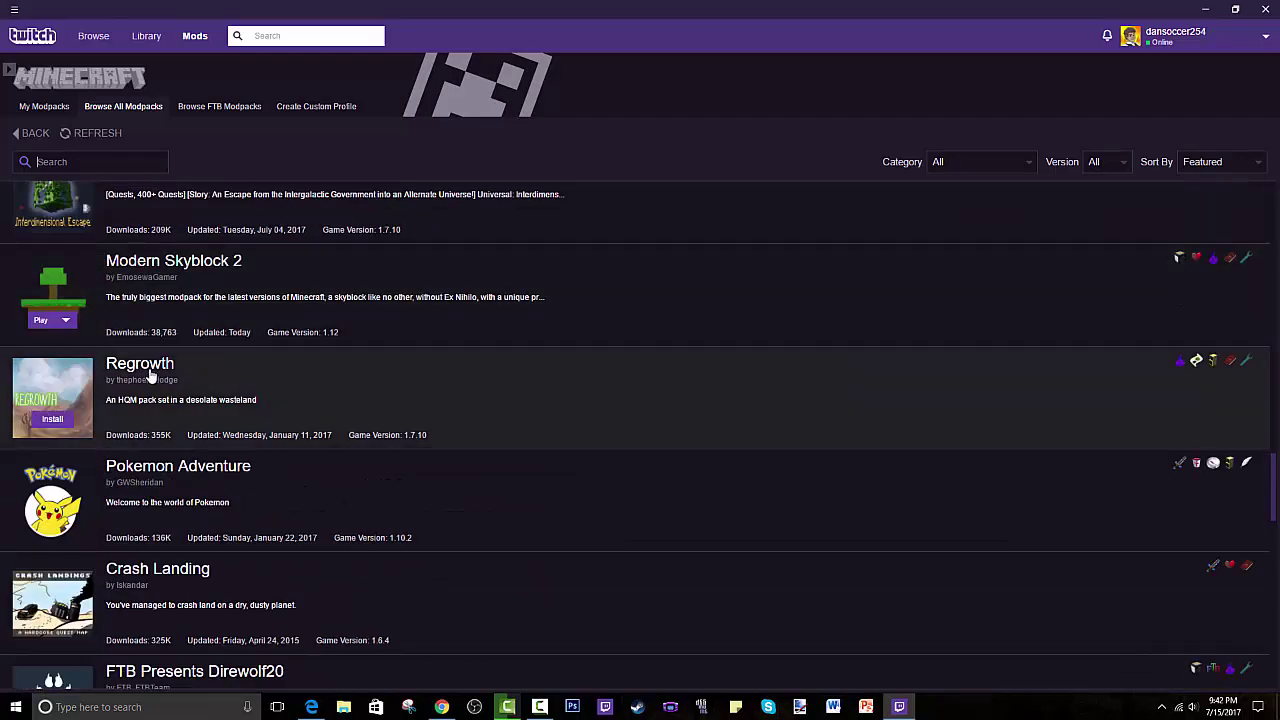
scroll(150, 376, down, 12)
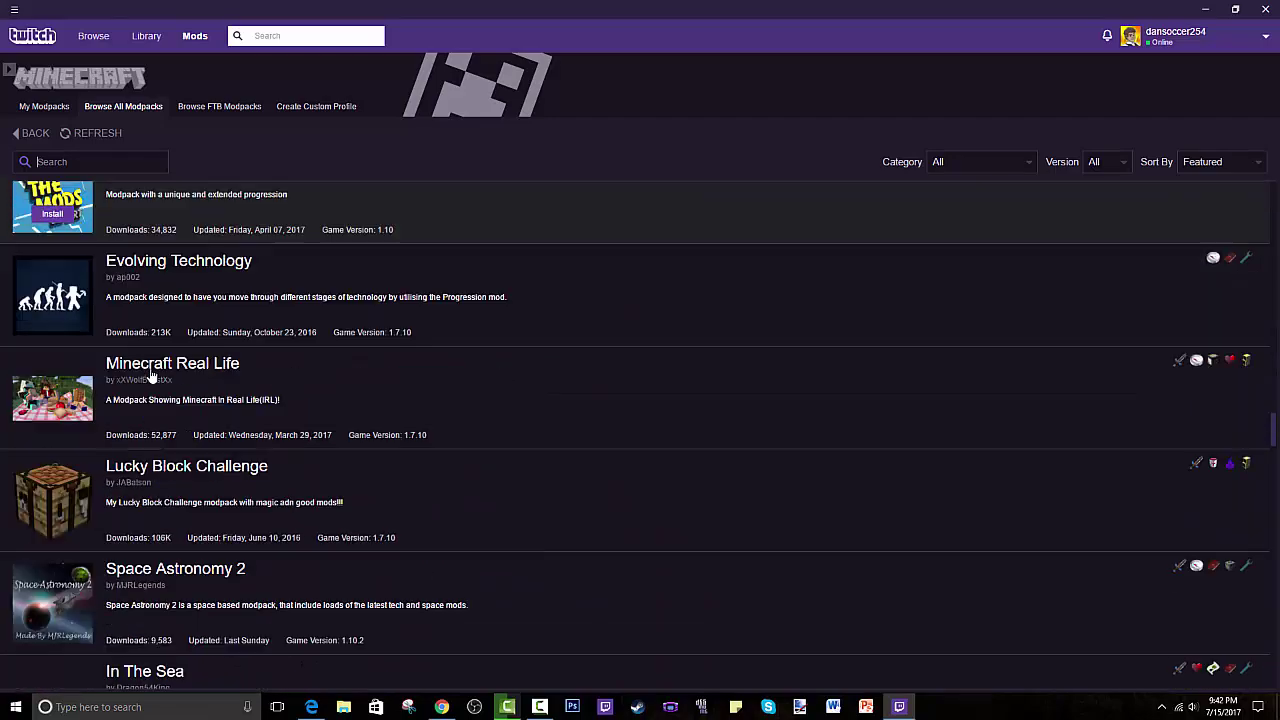
scroll(150, 380, up, 2)
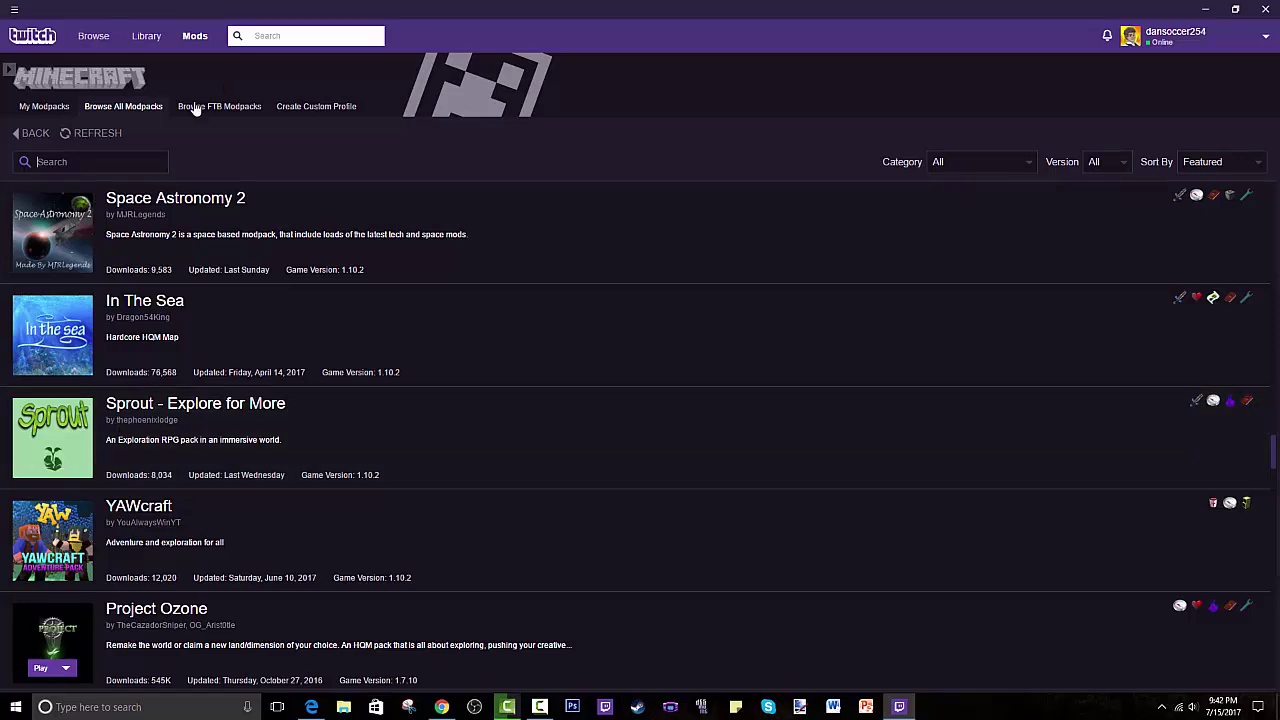
scroll(282, 257, up, 5)
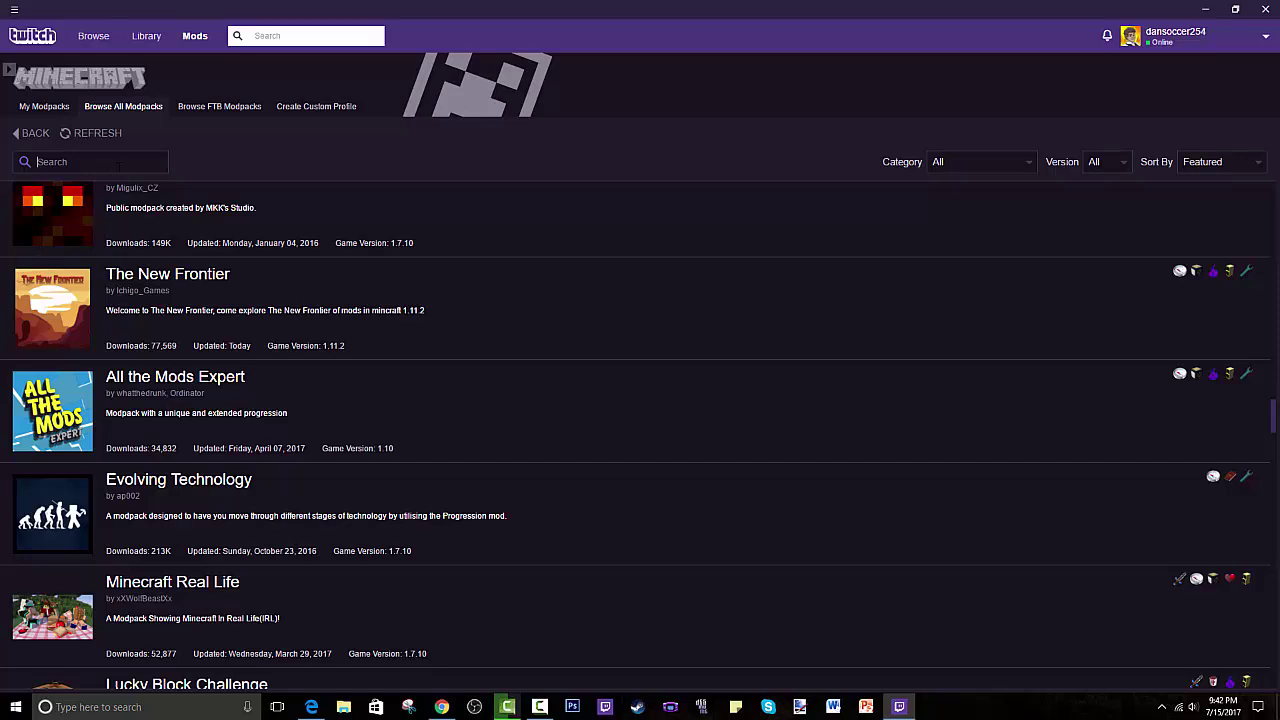
- Search modpacks for 'sprout' and install Sprout - Explore for More
text(spou)
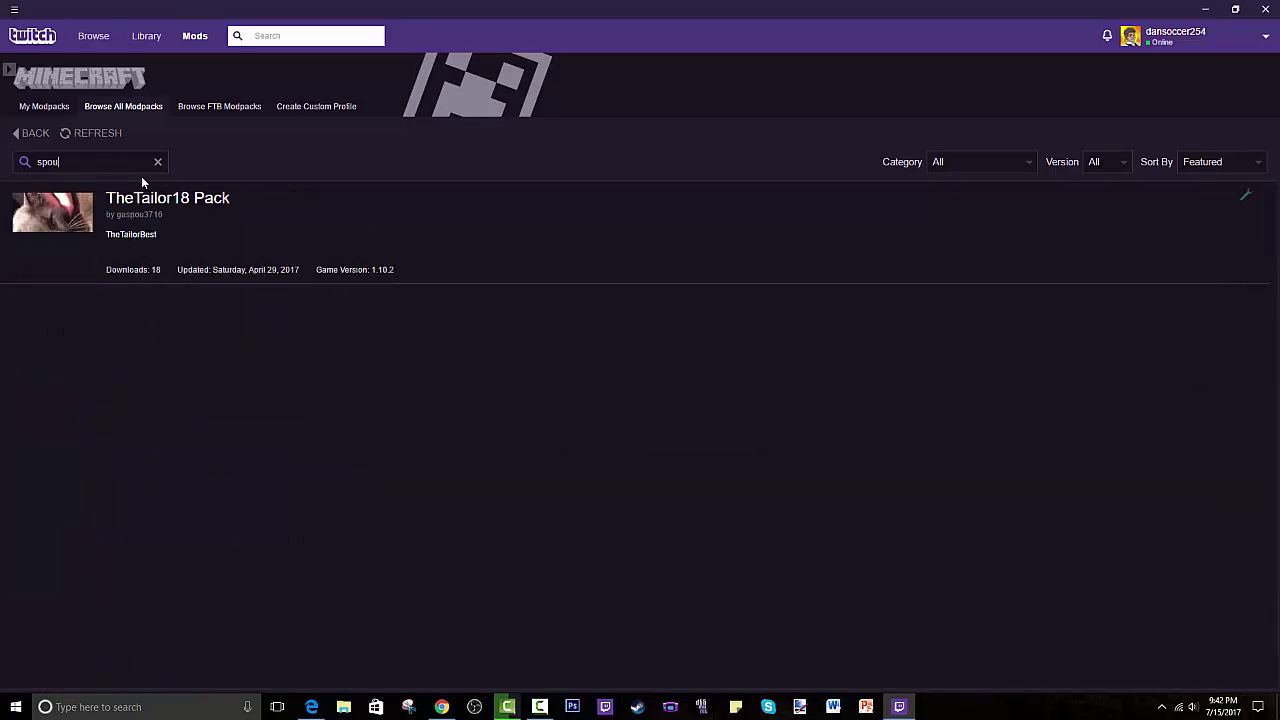
key(BackSpace)
key(BackSpace)
text(rout)
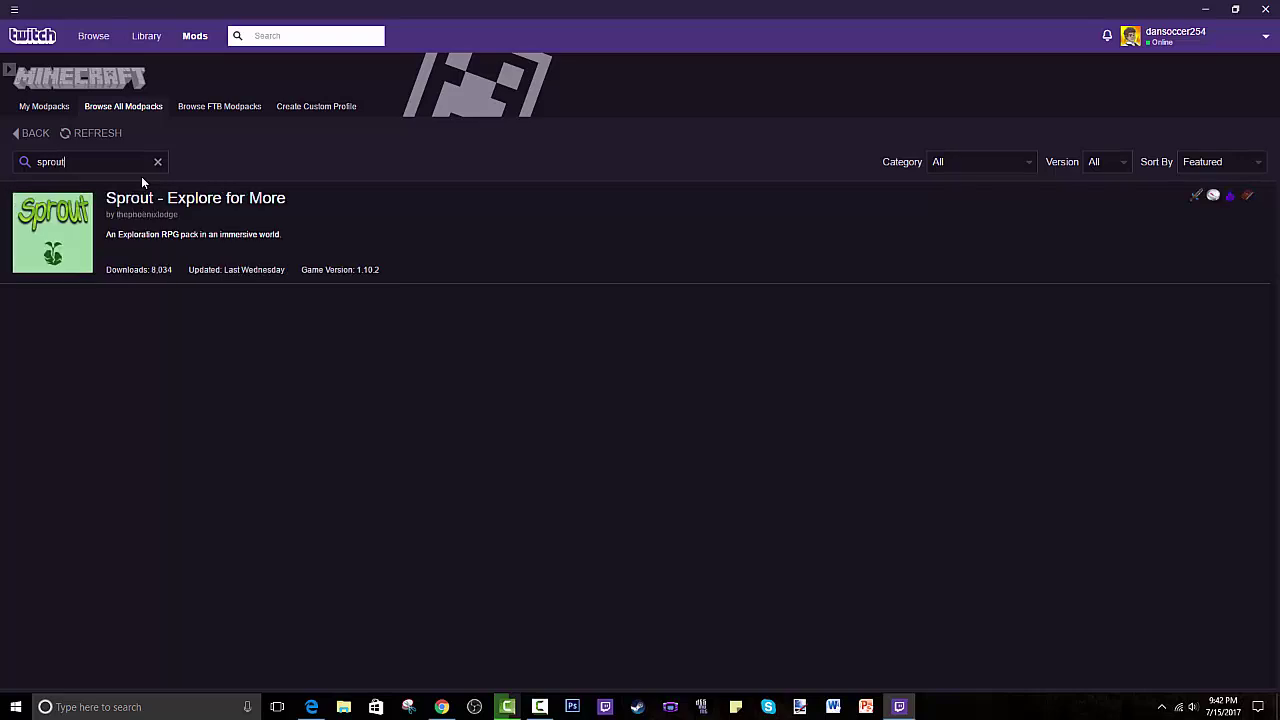
click(150, 206)
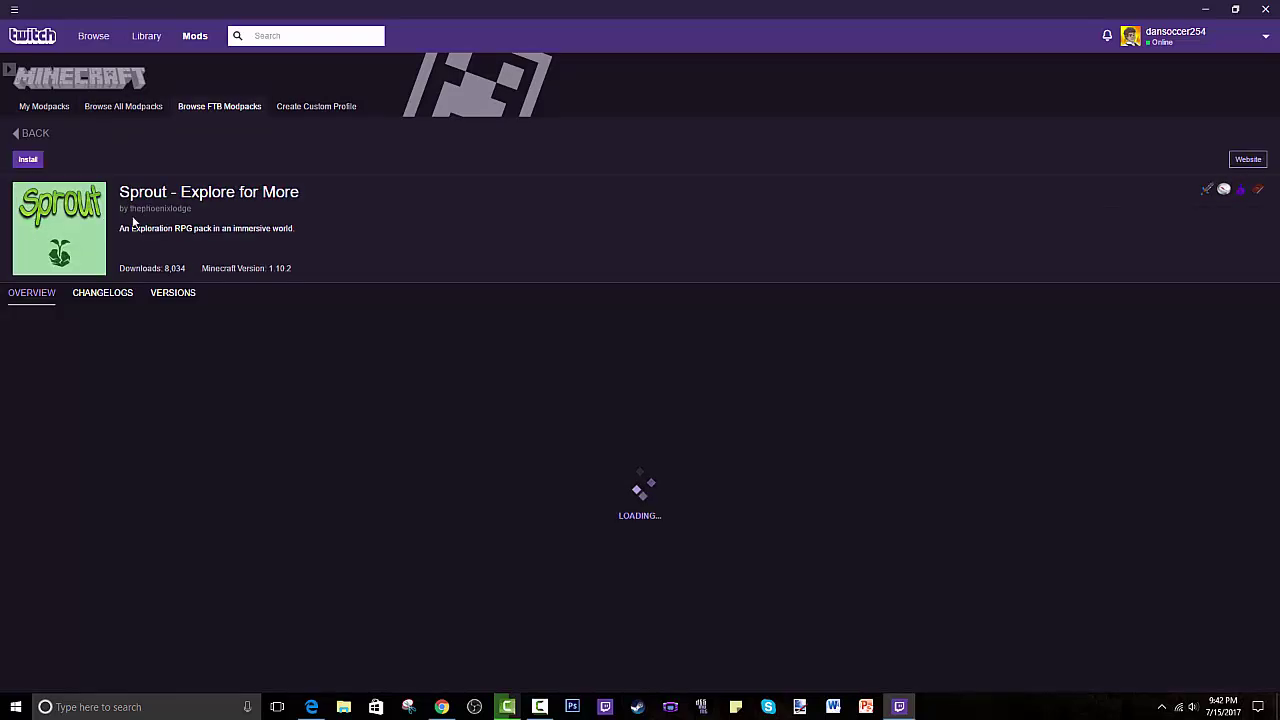
click(25, 163)
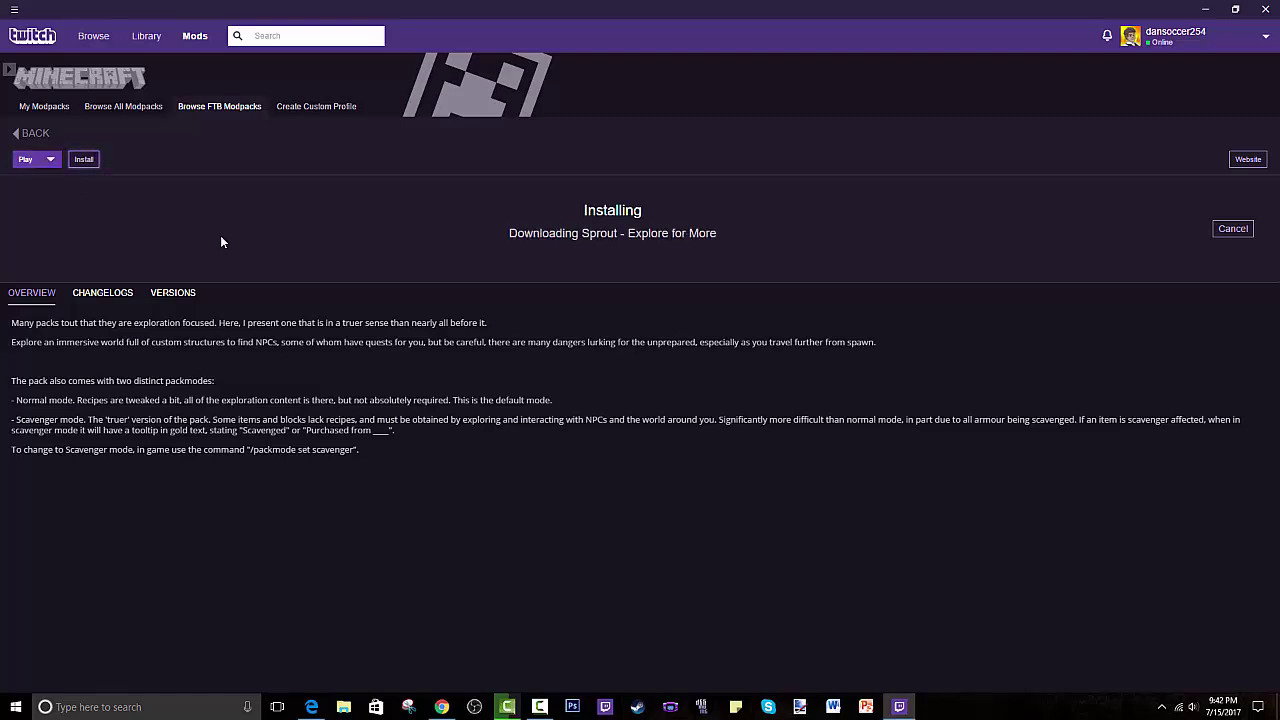